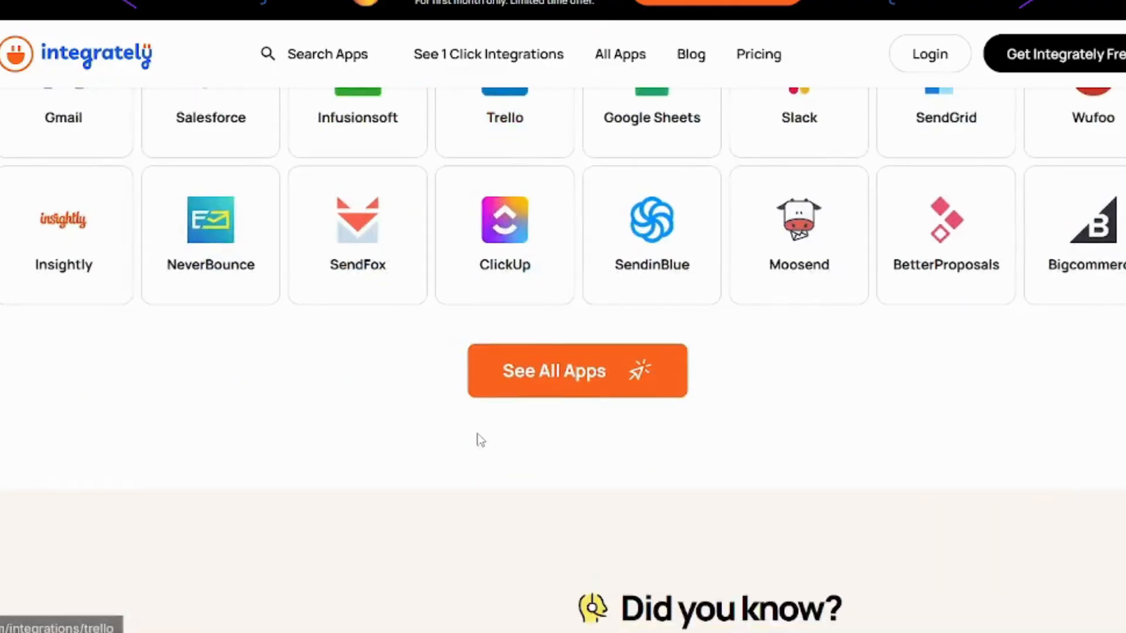
Step: Open the full app directory and look through the catalogue of apps available for integration
{"action": "left_click", "coordinate": [556, 394]}
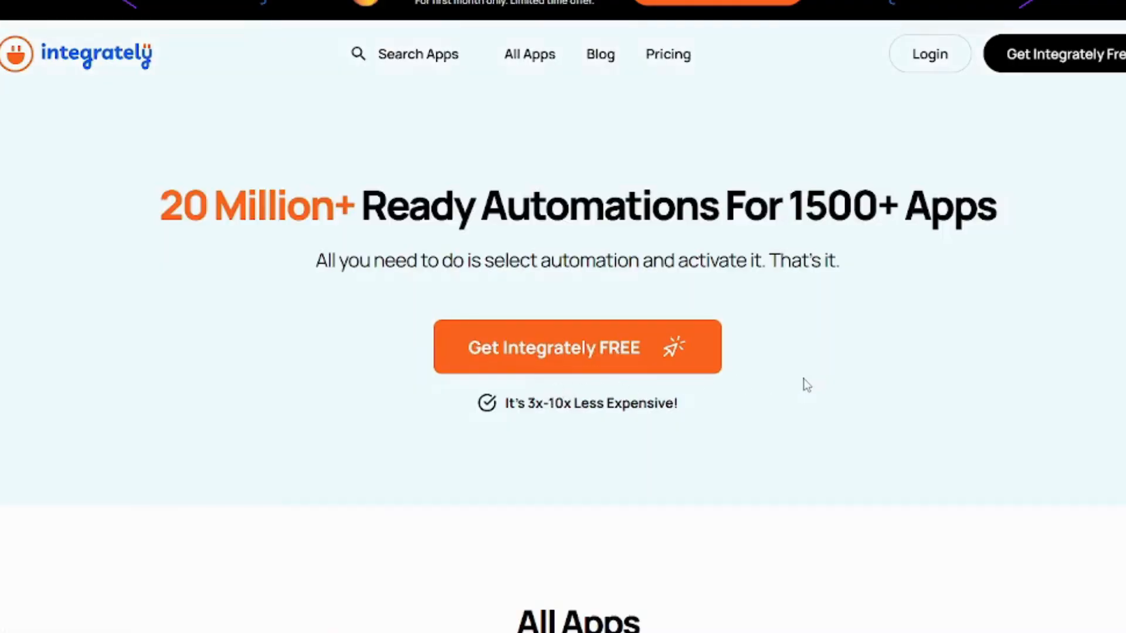
{"action": "scroll", "coordinate": [807, 385], "scroll_direction": "down", "scroll_amount": 10}
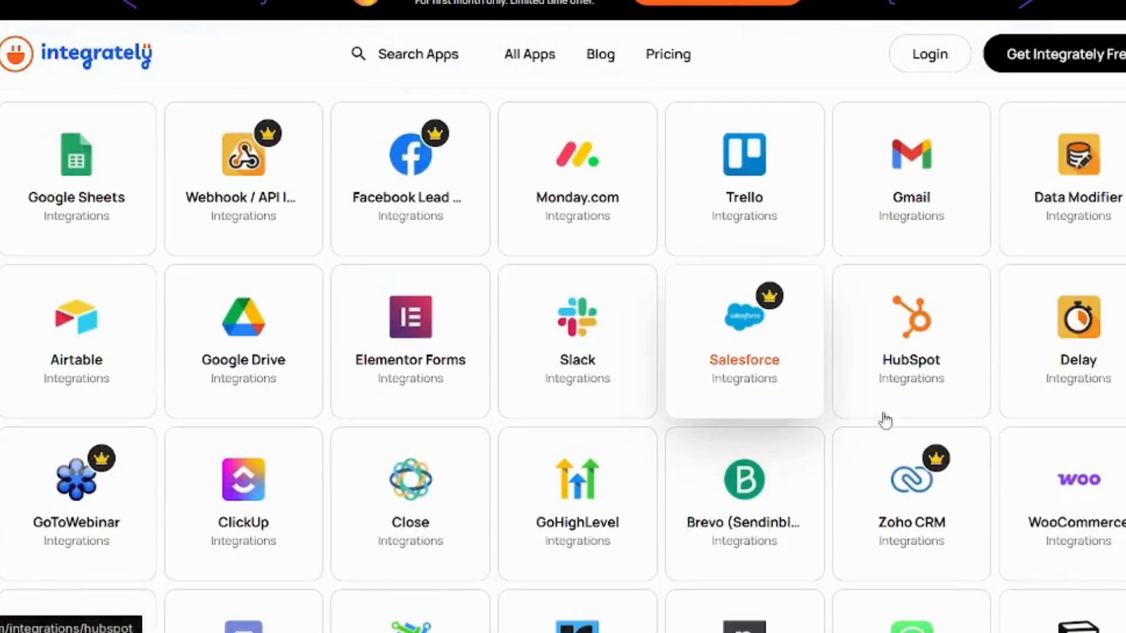
{"action": "scroll", "coordinate": [837, 406], "scroll_direction": "down", "scroll_amount": 10}
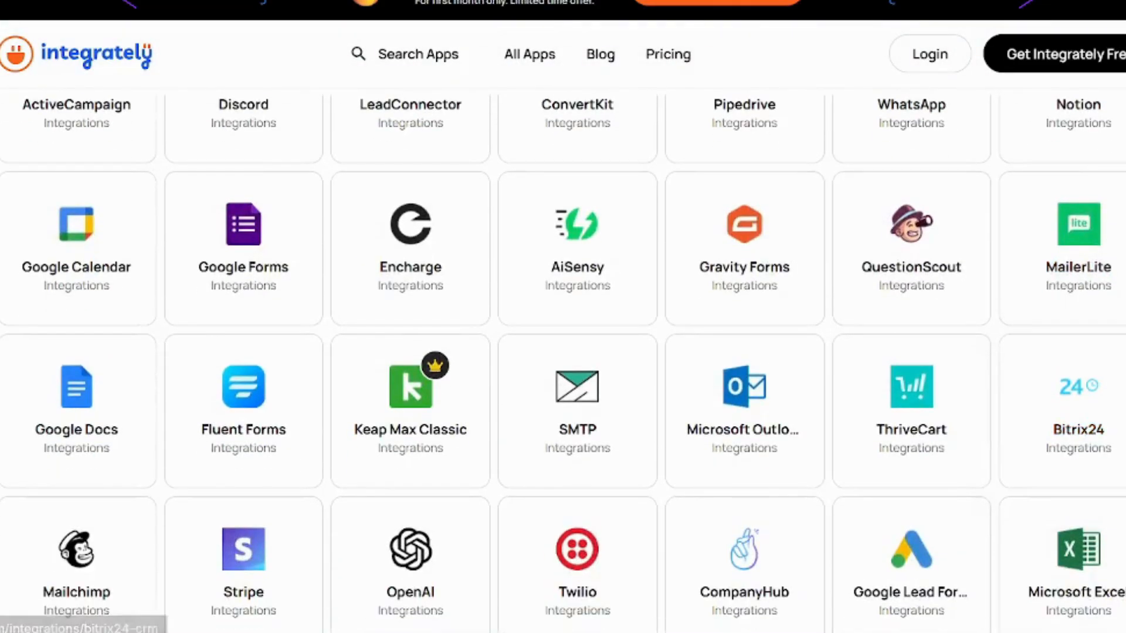
{"action": "scroll", "coordinate": [1079, 422], "scroll_direction": "down", "scroll_amount": 12}
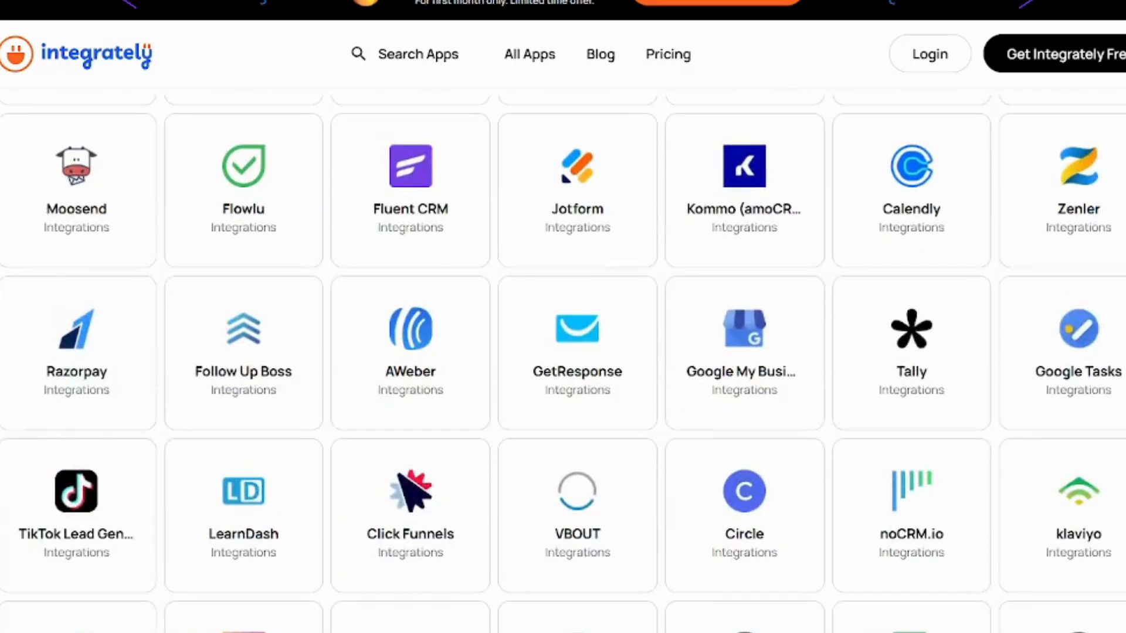
{"action": "scroll", "coordinate": [1079, 422], "scroll_direction": "down", "scroll_amount": 16}
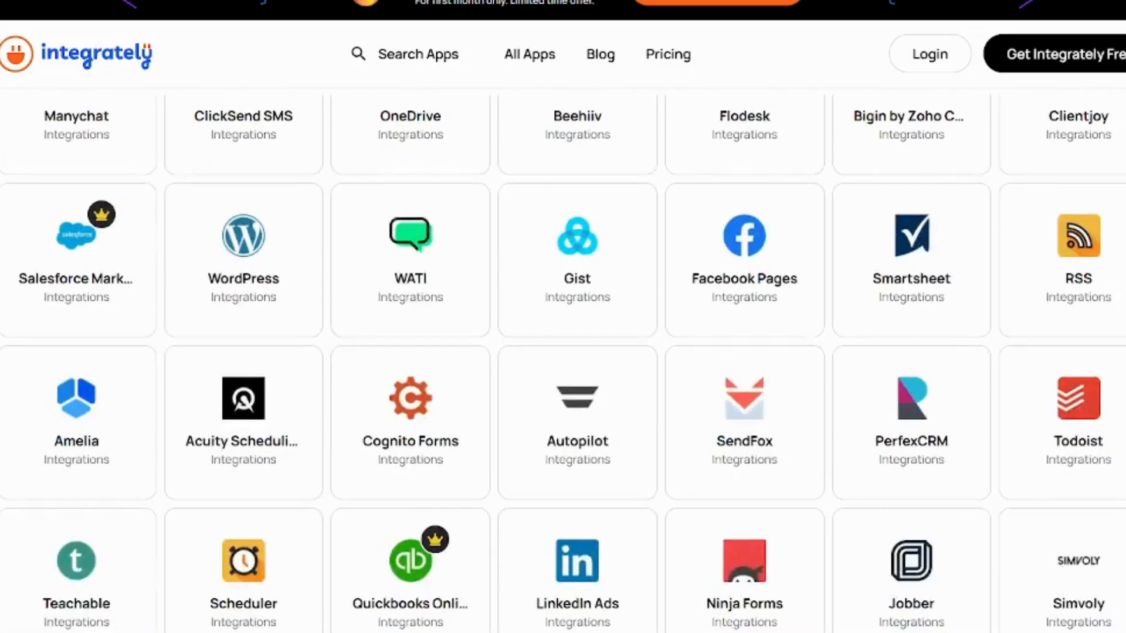
{"action": "scroll", "coordinate": [1079, 399], "scroll_direction": "down", "scroll_amount": 16}
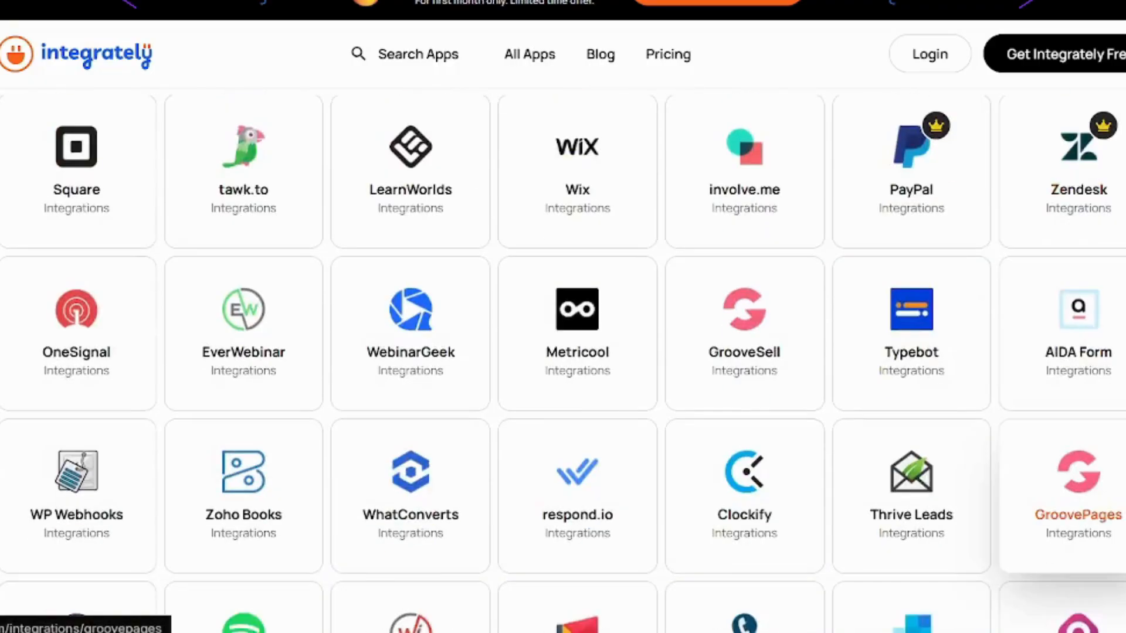
{"action": "scroll", "coordinate": [1079, 399], "scroll_direction": "down", "scroll_amount": 18}
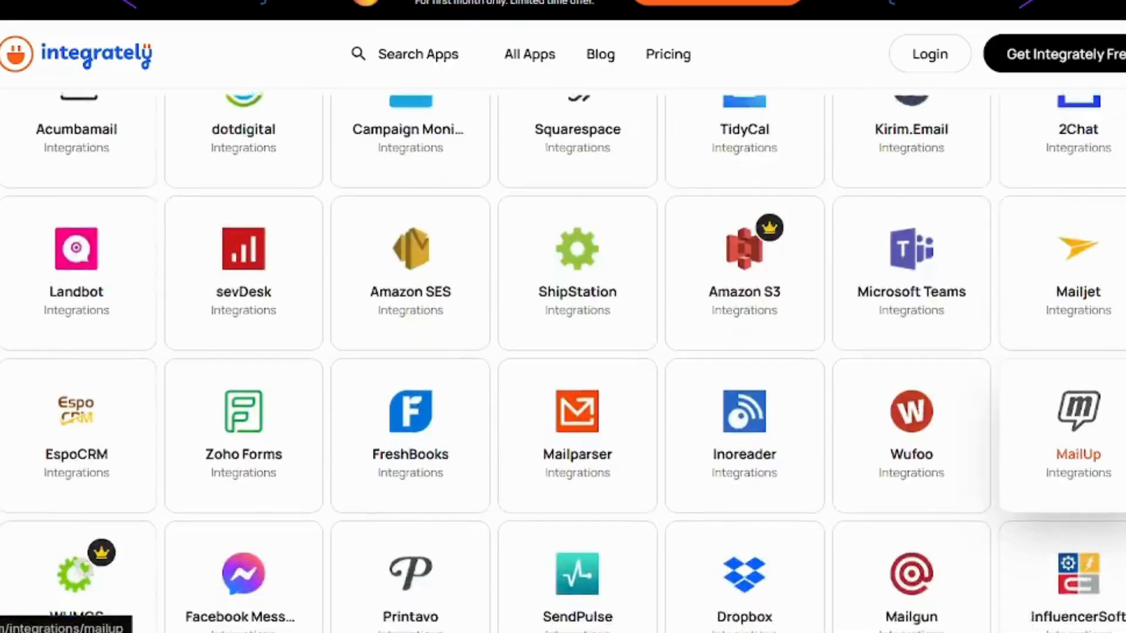
{"action": "scroll", "coordinate": [1079, 410], "scroll_direction": "down", "scroll_amount": 20}
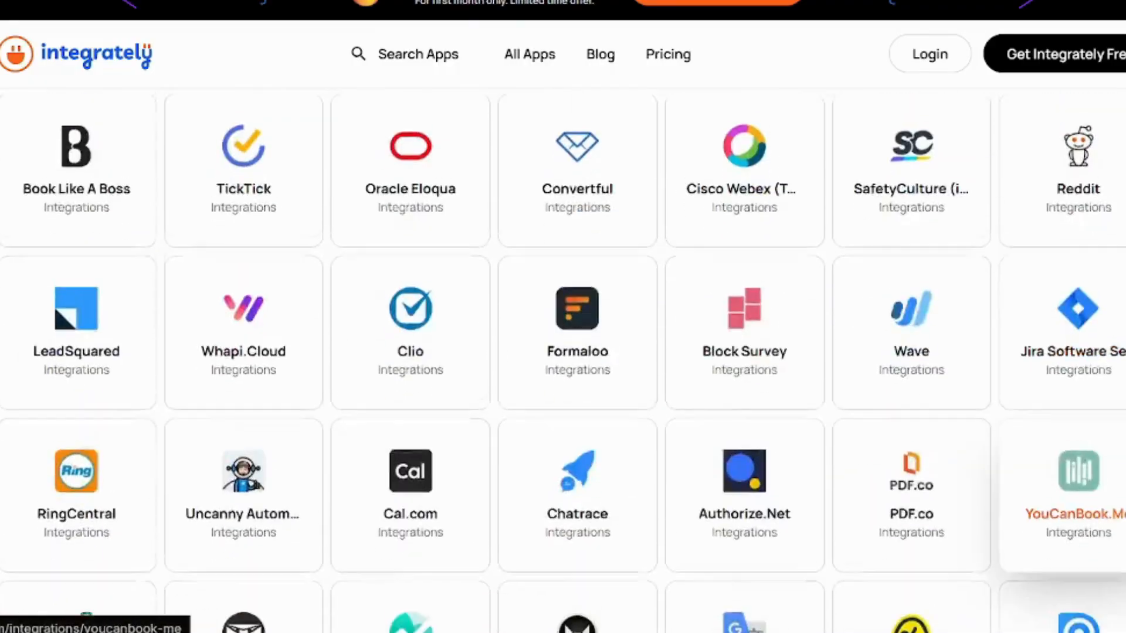
{"action": "scroll", "coordinate": [1091, 417], "scroll_direction": "down", "scroll_amount": 11}
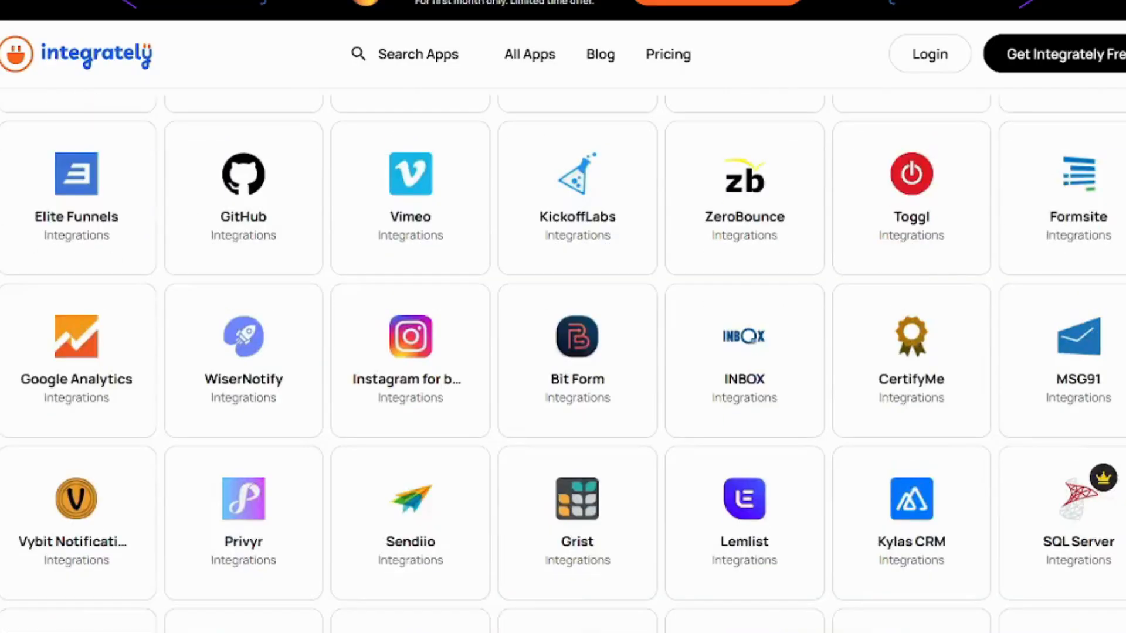
{"action": "scroll", "coordinate": [563, 361], "scroll_direction": "down", "scroll_amount": 20}
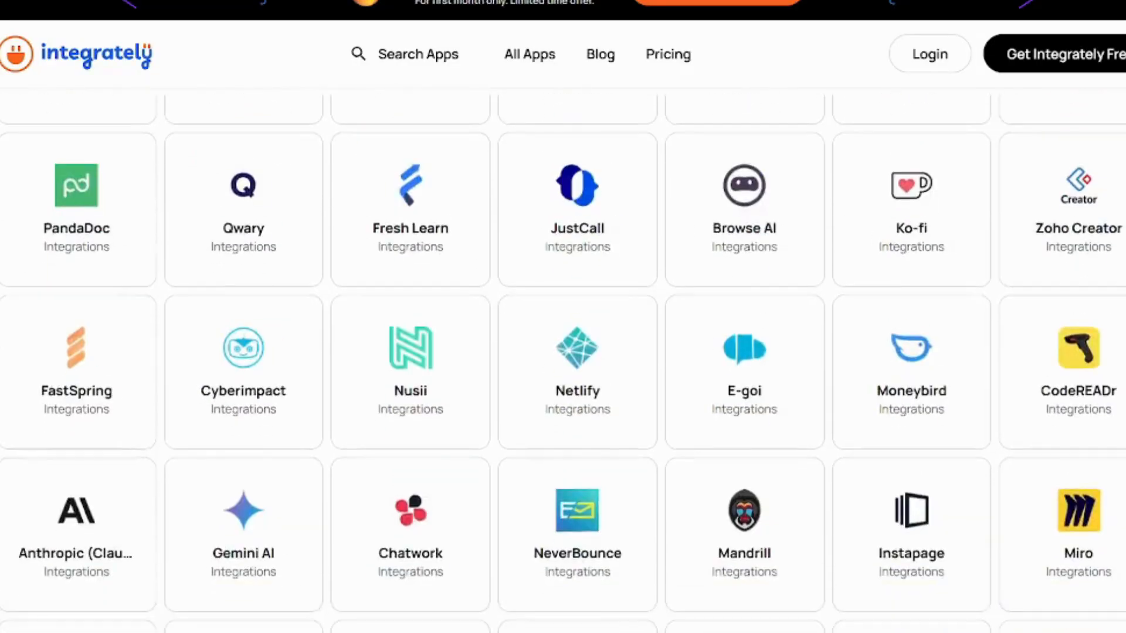
{"action": "scroll", "coordinate": [563, 360], "scroll_direction": "down", "scroll_amount": 20}
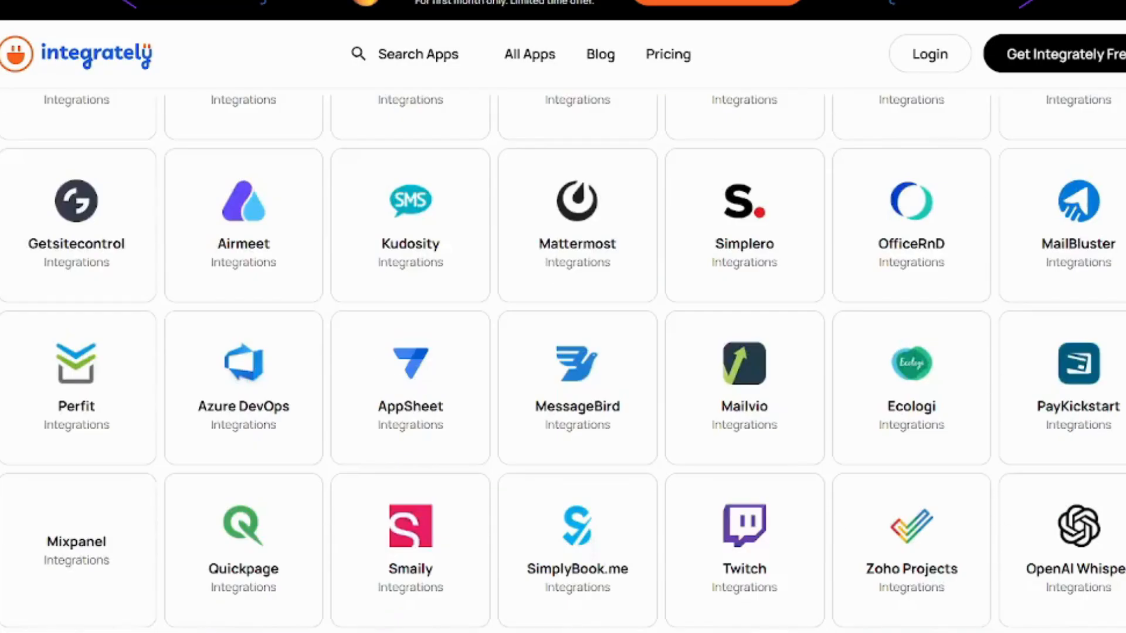
{"action": "scroll", "coordinate": [563, 361], "scroll_direction": "down", "scroll_amount": 20}
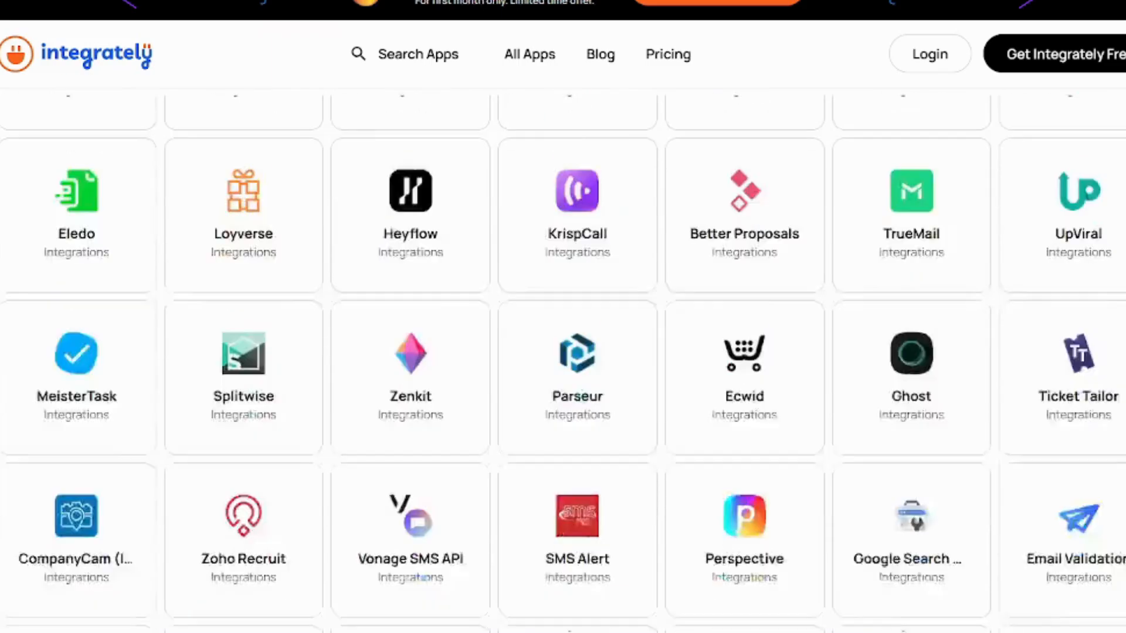
{"action": "scroll", "coordinate": [563, 361], "scroll_direction": "down", "scroll_amount": 20}
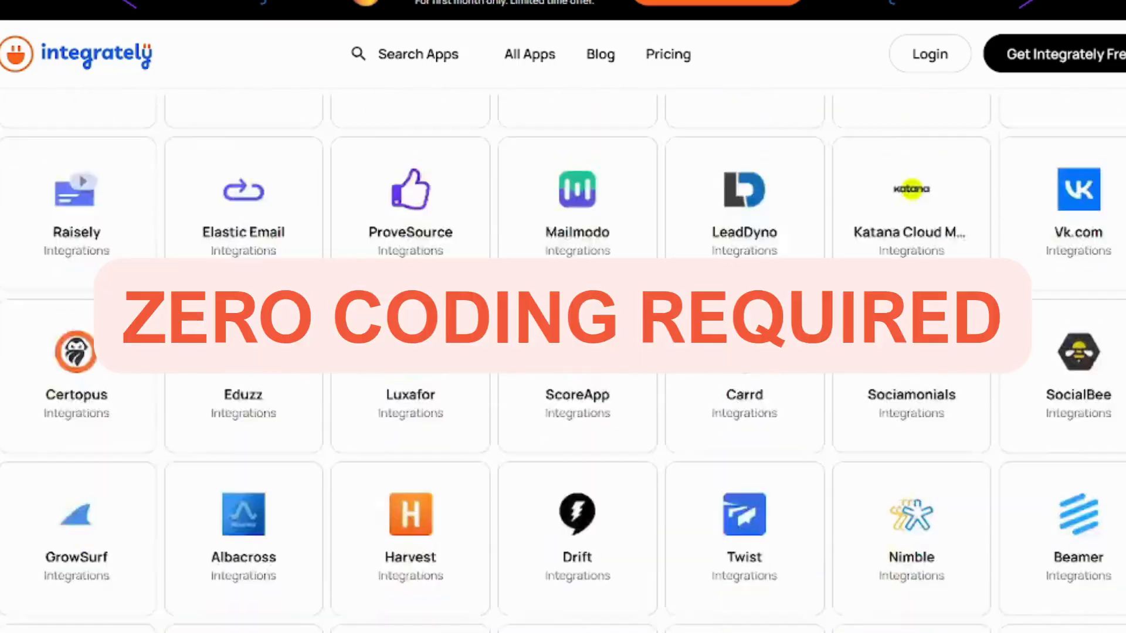
{"action": "scroll", "coordinate": [563, 360], "scroll_direction": "down", "scroll_amount": 20}
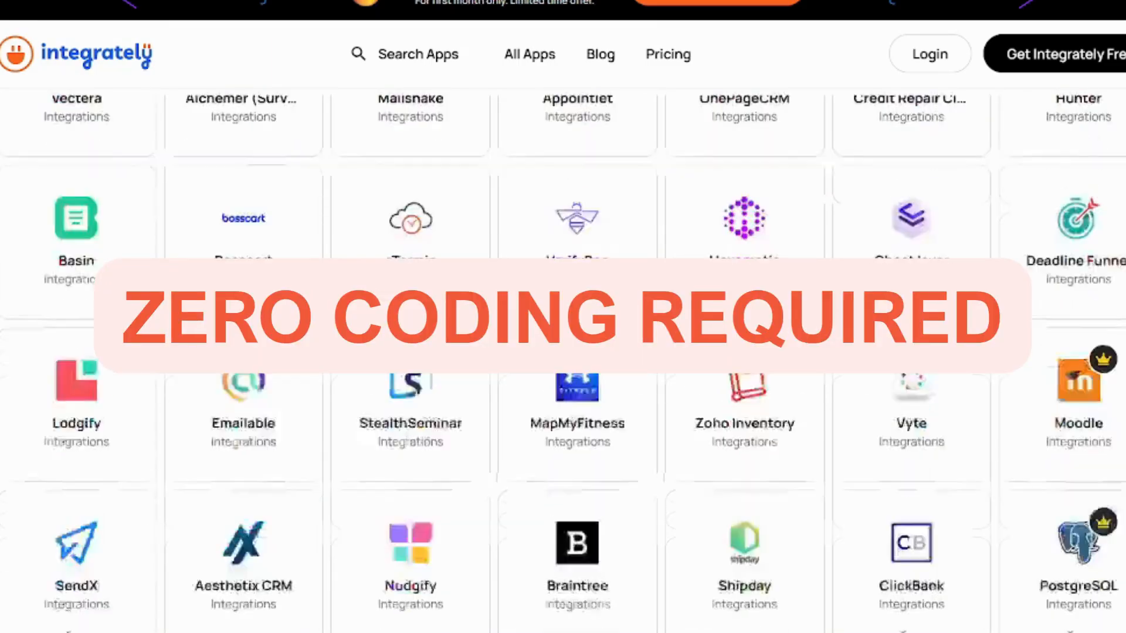
{"action": "scroll", "coordinate": [563, 361], "scroll_direction": "down", "scroll_amount": 18}
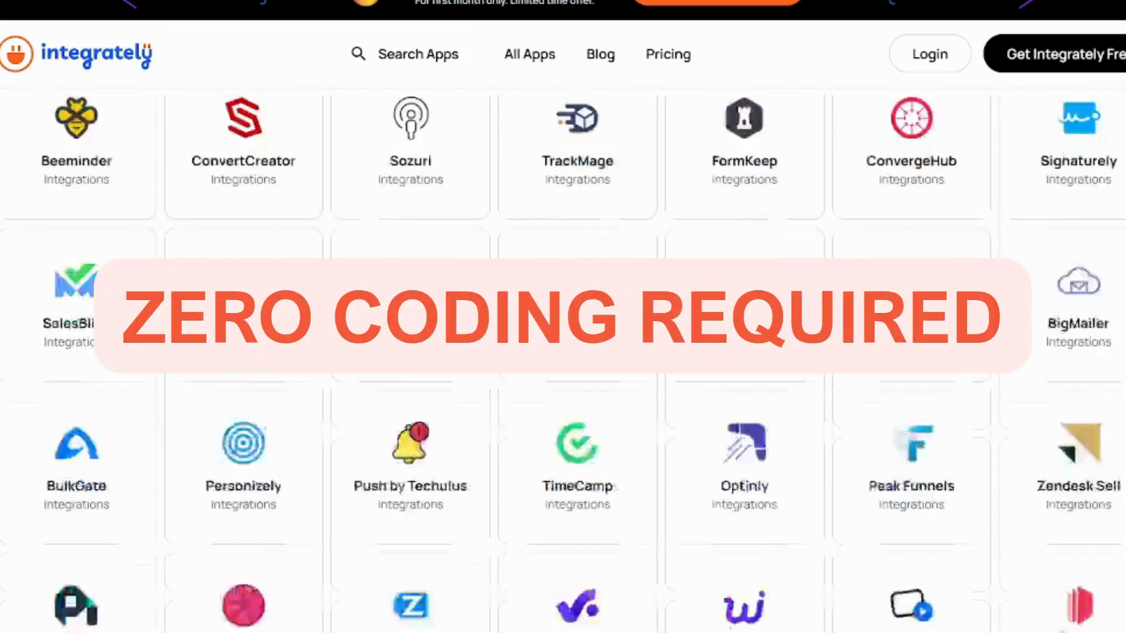
{"action": "scroll", "coordinate": [563, 360], "scroll_direction": "down", "scroll_amount": 7}
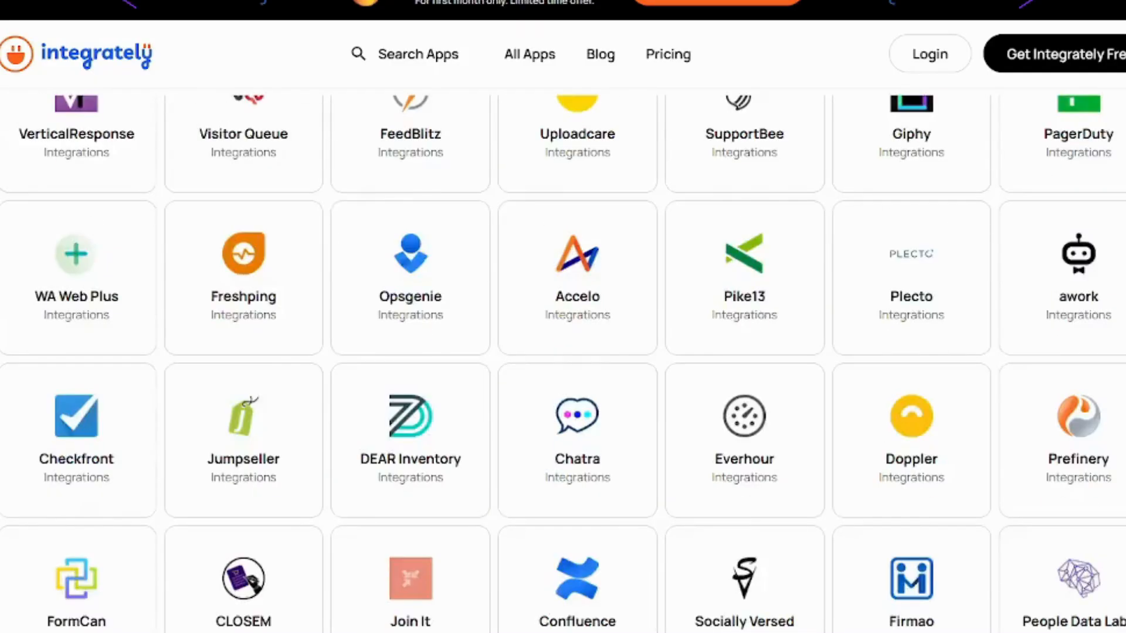
{"action": "scroll", "coordinate": [563, 361], "scroll_direction": "down", "scroll_amount": 20}
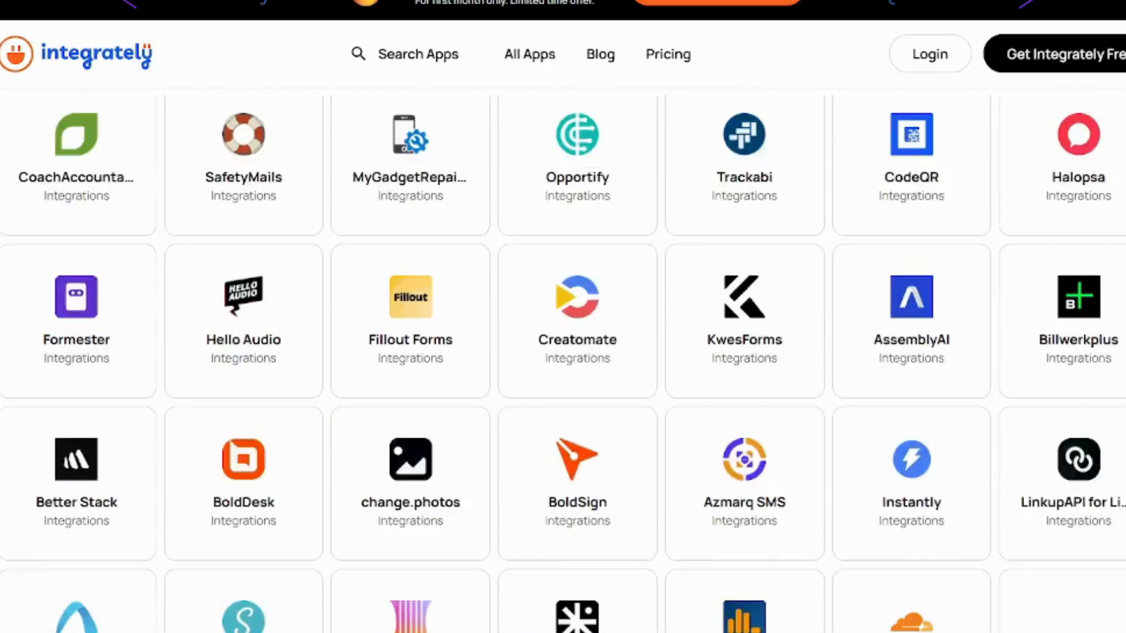
{"action": "scroll", "coordinate": [563, 360], "scroll_direction": "down", "scroll_amount": 20}
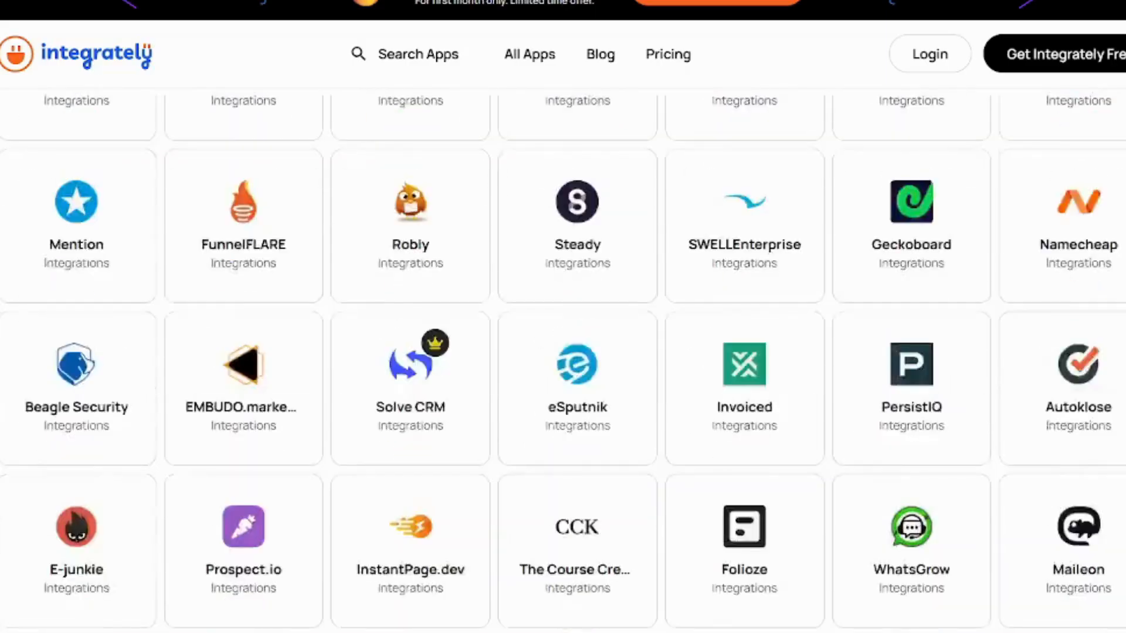
{"action": "scroll", "coordinate": [563, 360], "scroll_direction": "down", "scroll_amount": 20}
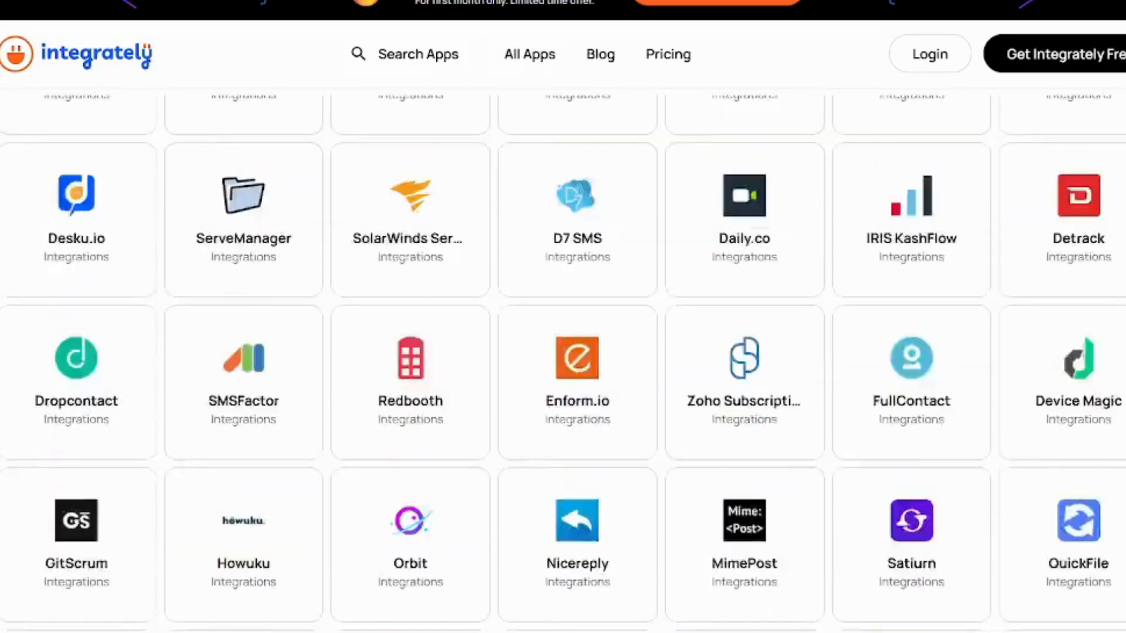
{"action": "scroll", "coordinate": [1081, 304], "scroll_direction": "down", "scroll_amount": 10}
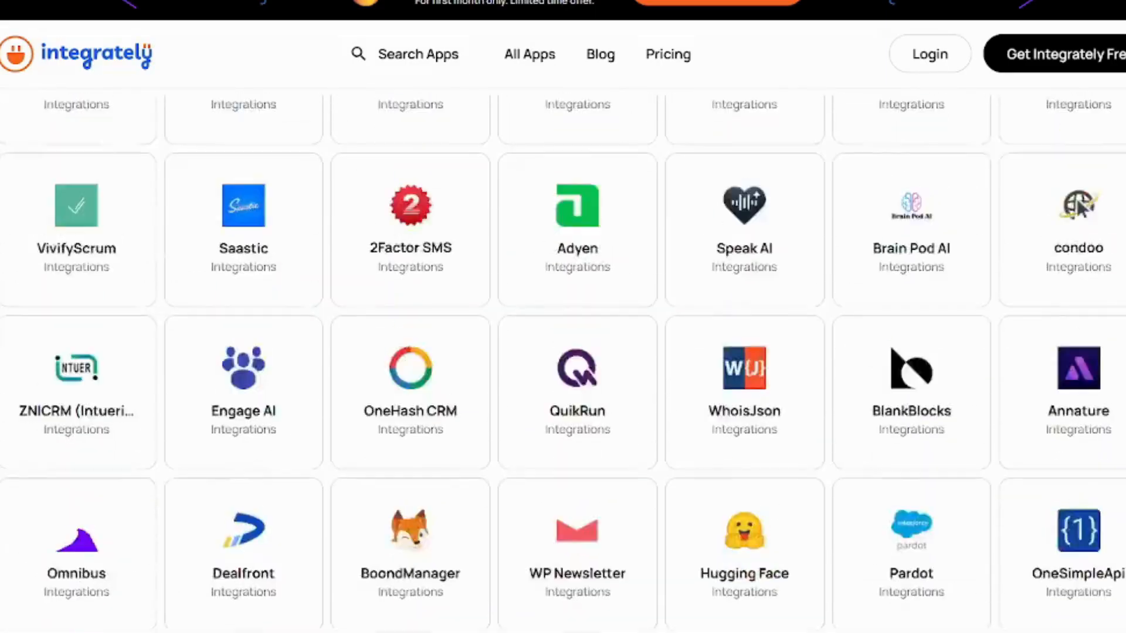
{"action": "scroll", "coordinate": [563, 361], "scroll_direction": "down", "scroll_amount": 20}
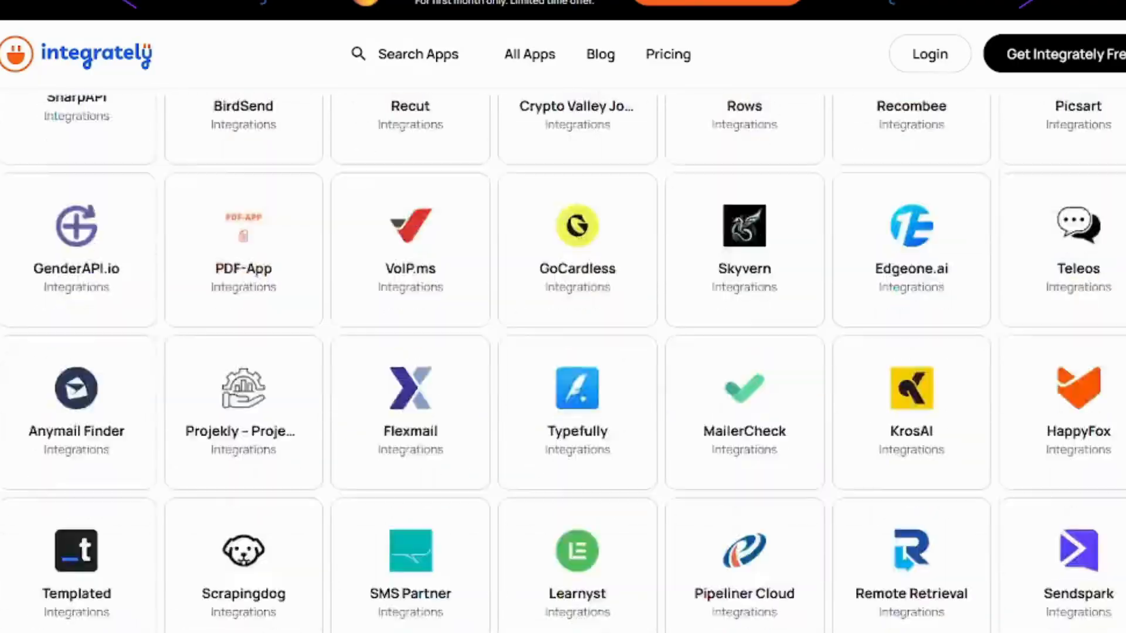
{"action": "scroll", "coordinate": [563, 360], "scroll_direction": "down", "scroll_amount": 20}
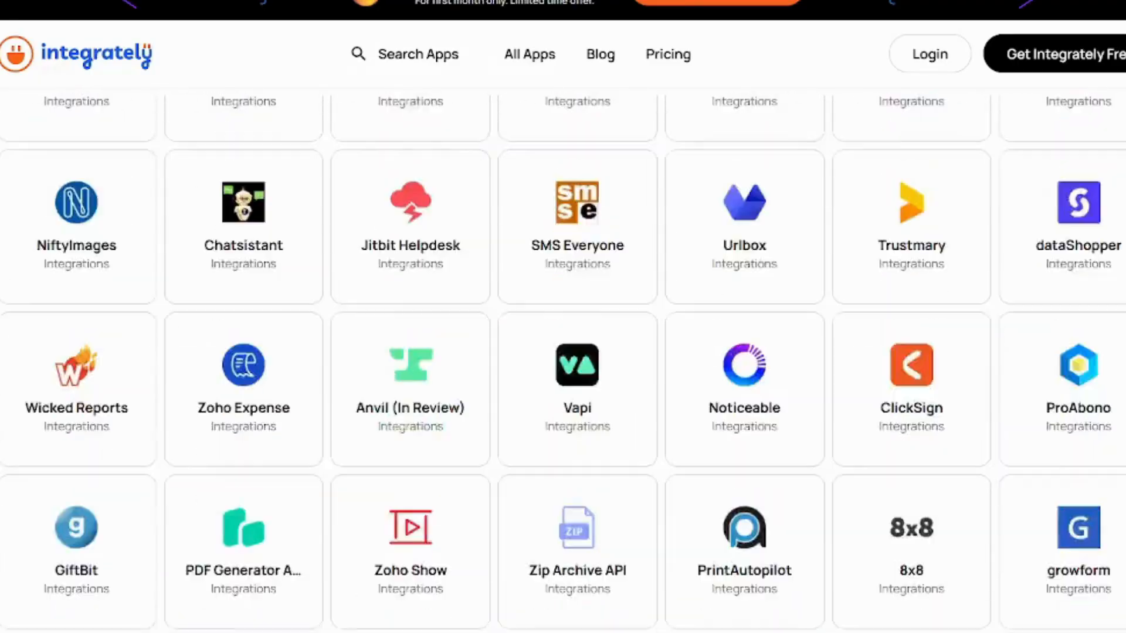
{"action": "scroll", "coordinate": [563, 360], "scroll_direction": "down", "scroll_amount": 20}
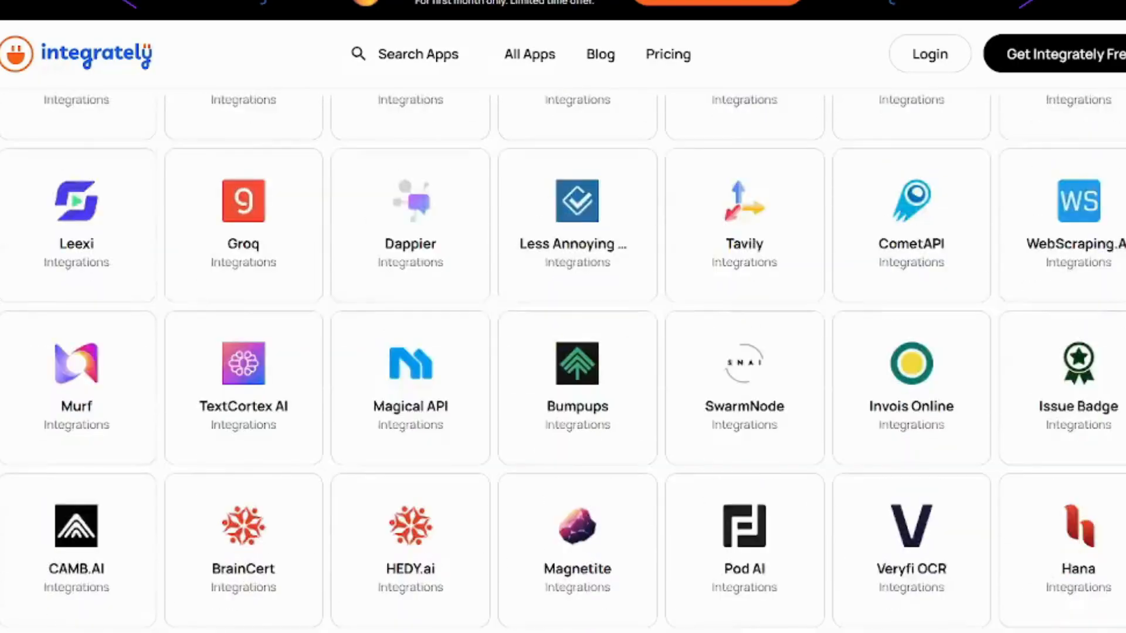
{"action": "scroll", "coordinate": [563, 361], "scroll_direction": "down", "scroll_amount": 15}
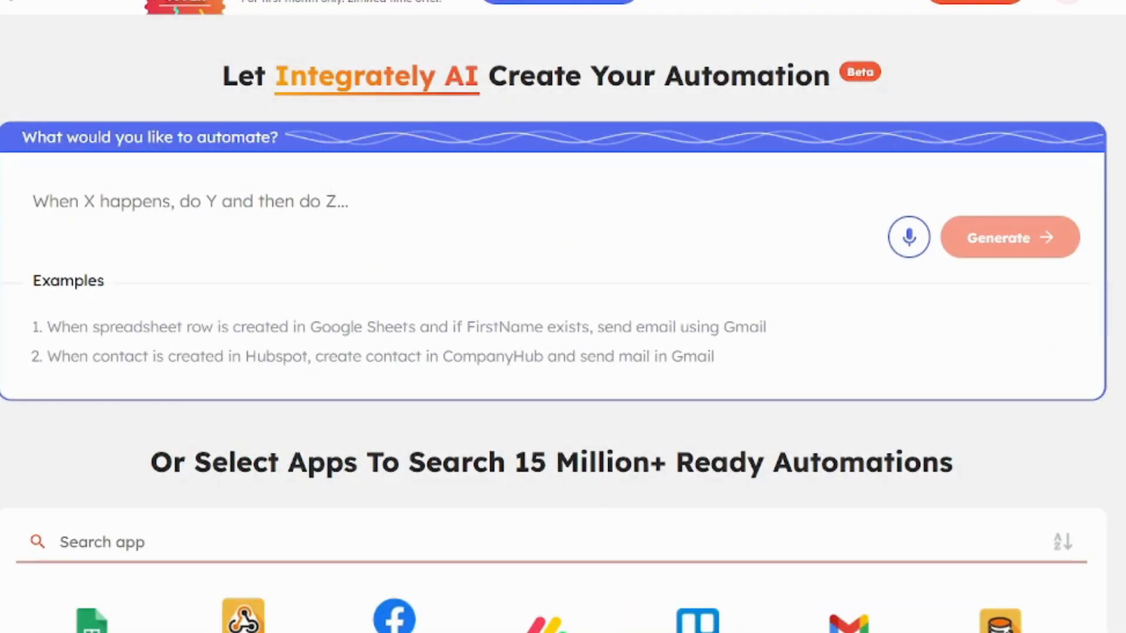
Step: Look through the dashboard's app picker and the first page of ready one-click automations, returning to the AI automation builder
{"action": "scroll", "coordinate": [563, 317], "scroll_direction": "down", "scroll_amount": 7}
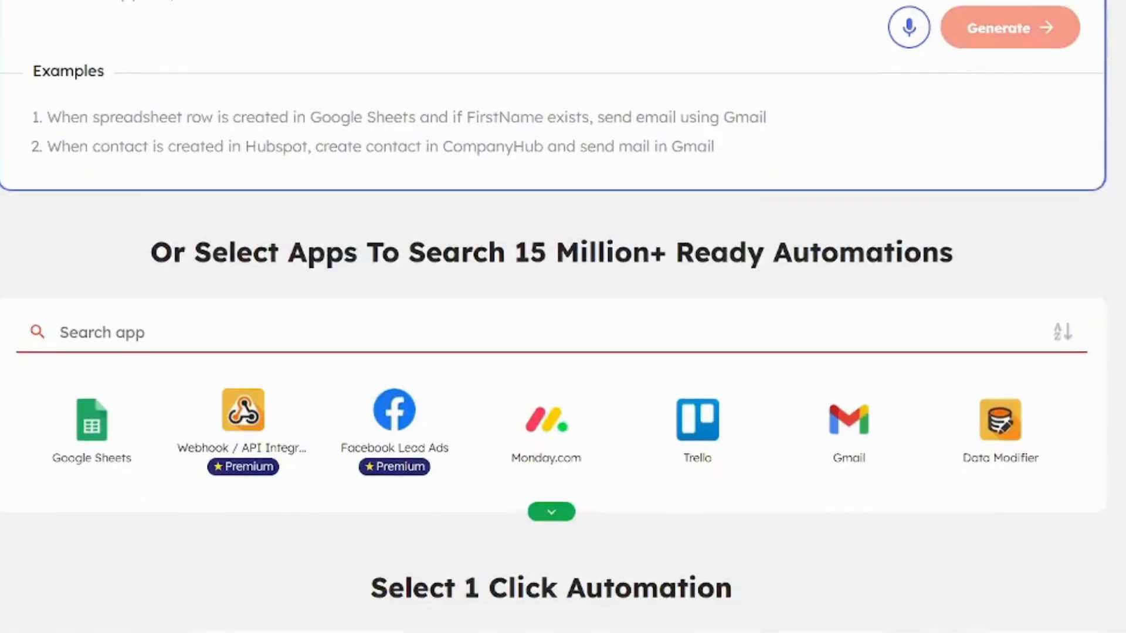
{"action": "scroll", "coordinate": [564, 317], "scroll_direction": "down", "scroll_amount": 4}
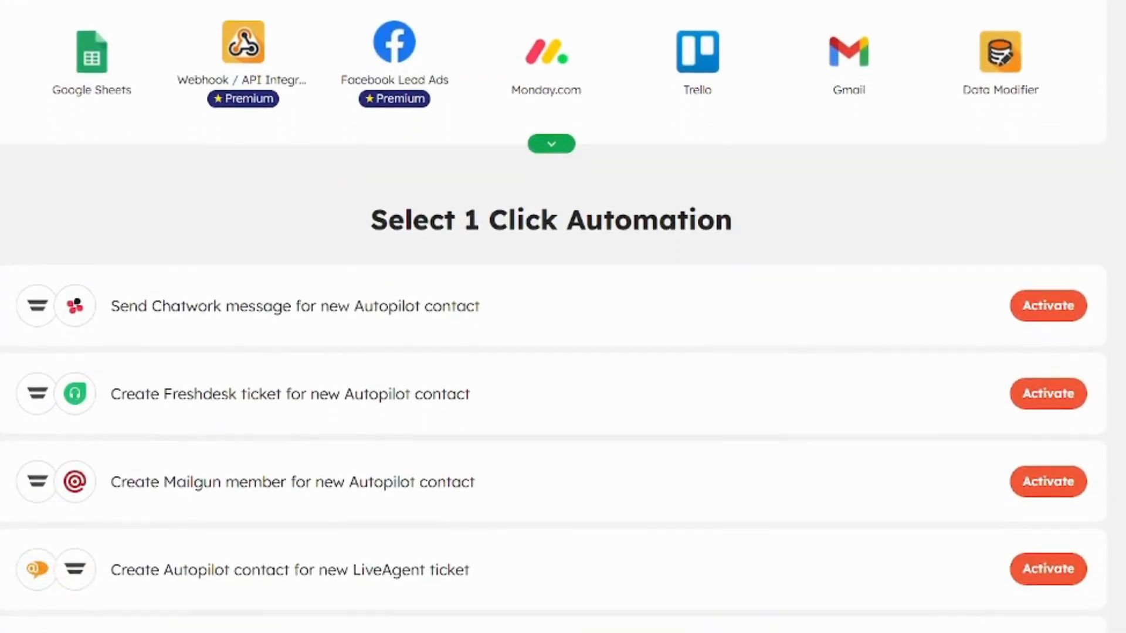
{"action": "scroll", "coordinate": [563, 317], "scroll_direction": "down", "scroll_amount": 2}
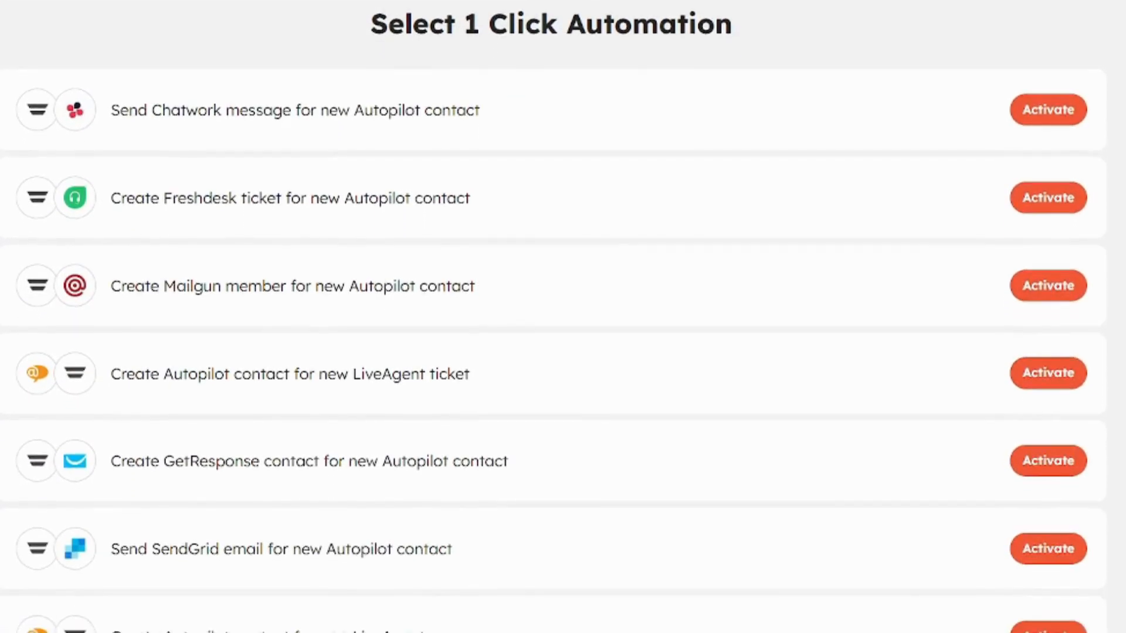
{"action": "scroll", "coordinate": [563, 317], "scroll_direction": "down", "scroll_amount": 6}
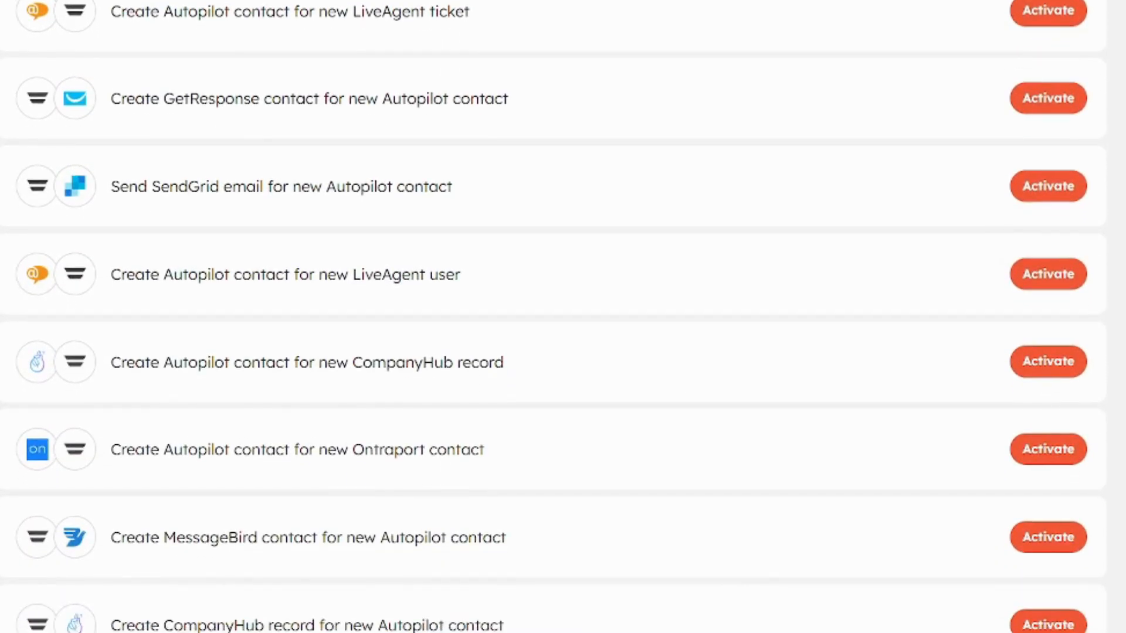
{"action": "scroll", "coordinate": [563, 317], "scroll_direction": "down", "scroll_amount": 6}
{"action": "scroll", "coordinate": [563, 317], "scroll_direction": "down", "scroll_amount": 2}
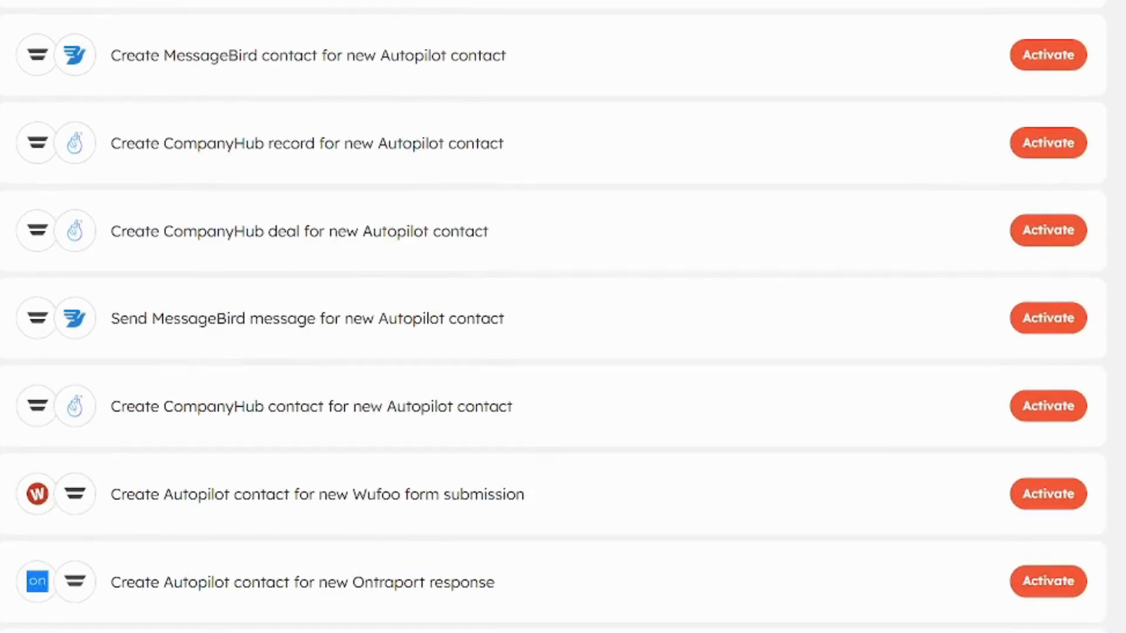
{"action": "scroll", "coordinate": [564, 317], "scroll_direction": "down", "scroll_amount": 8}
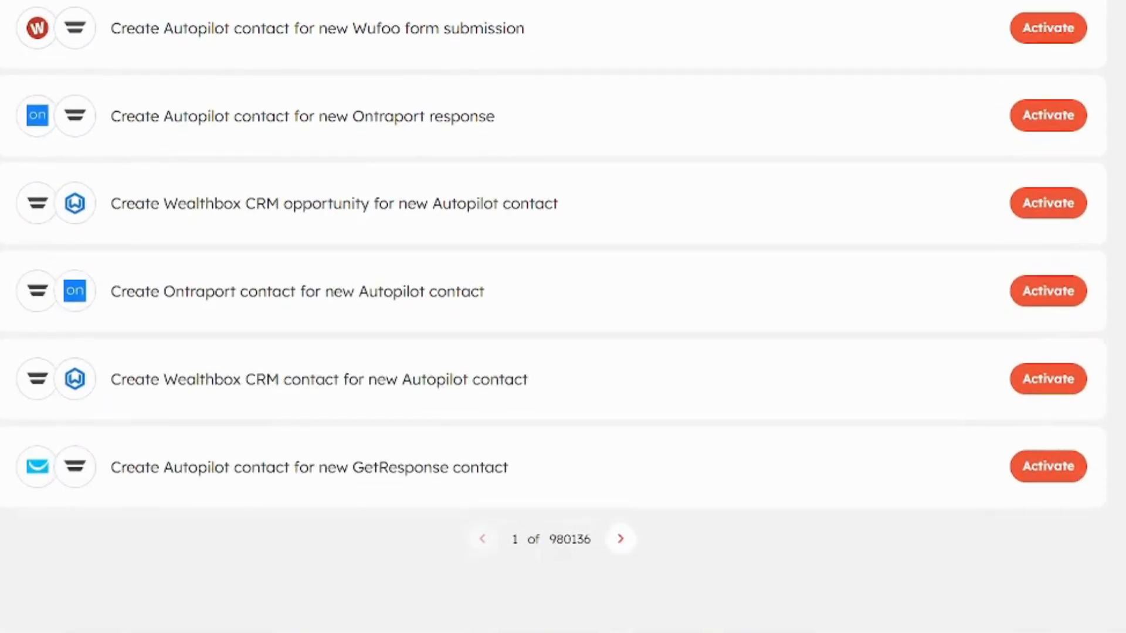
{"action": "scroll", "coordinate": [563, 316], "scroll_direction": "up", "scroll_amount": 15}
{"action": "scroll", "coordinate": [563, 316], "scroll_direction": "up", "scroll_amount": 12}
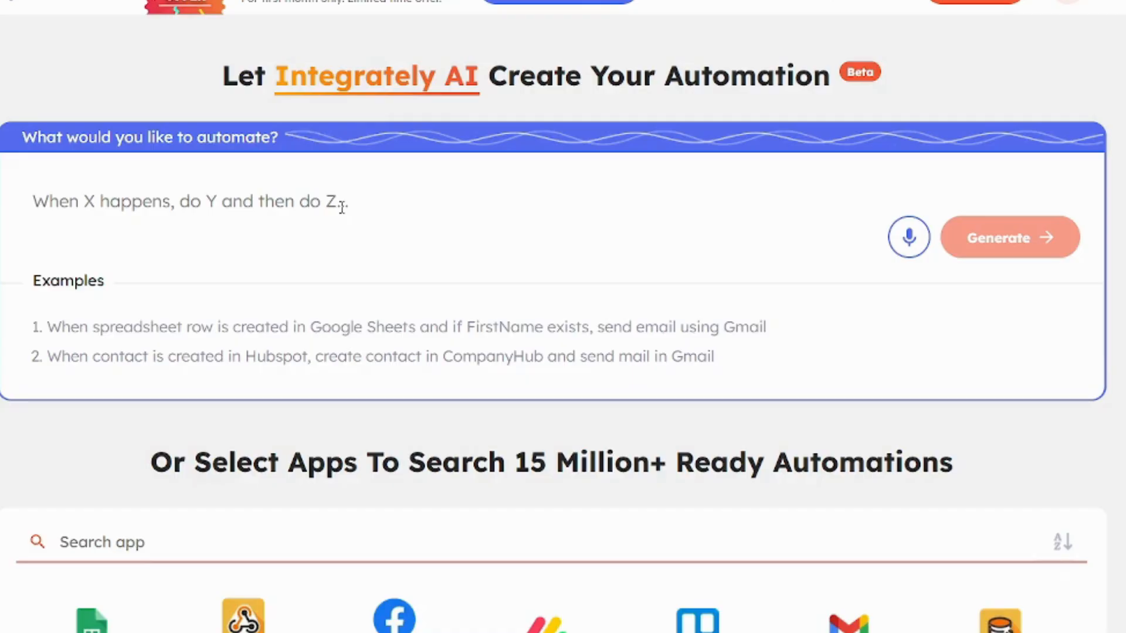
Step: Generate an AI automation from the prompt "when i get a new stripe payment, add a row in google sheers and send a message in slack"
{"action": "type", "text": "h"}
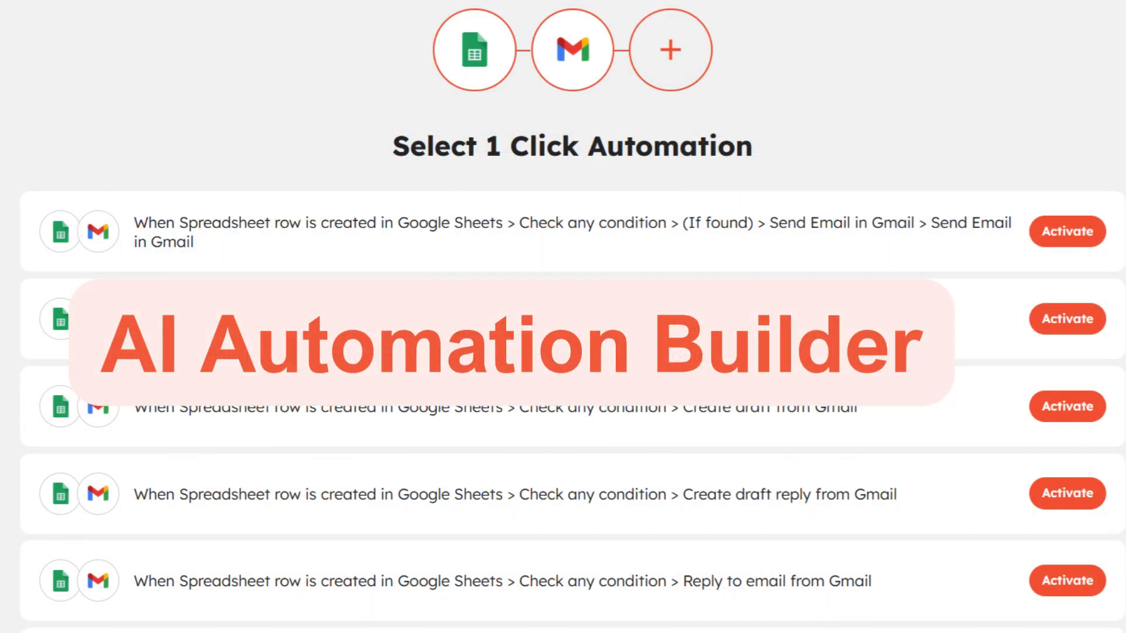
{"action": "type", "text": "s"}
{"action": "type", "text": "tripe payment"}
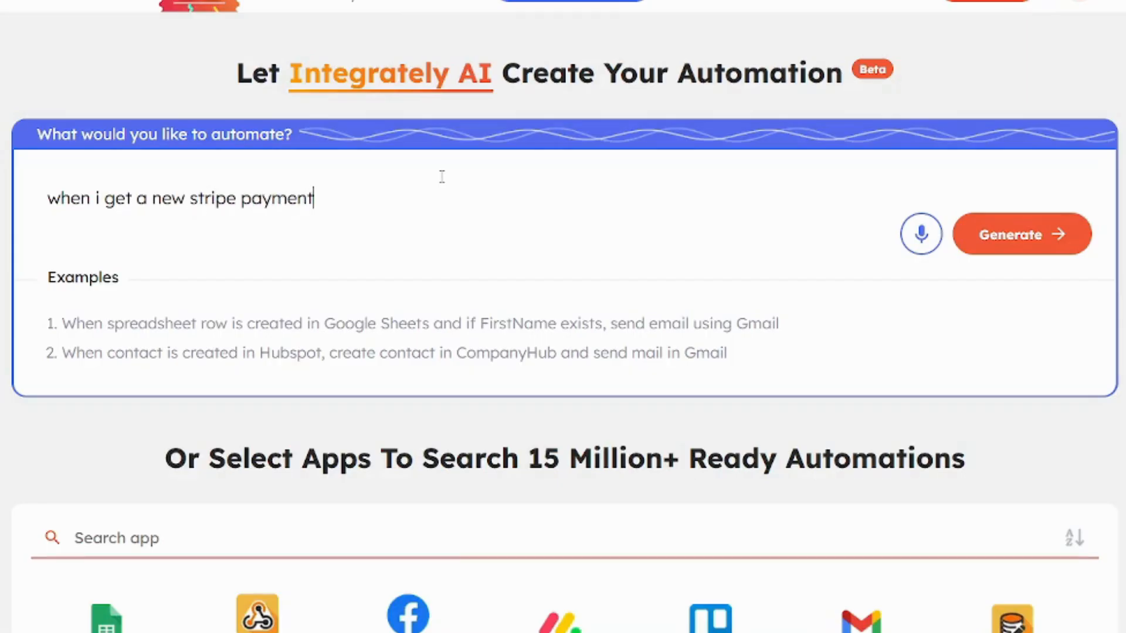
{"action": "type", "text": ", add a ne"}
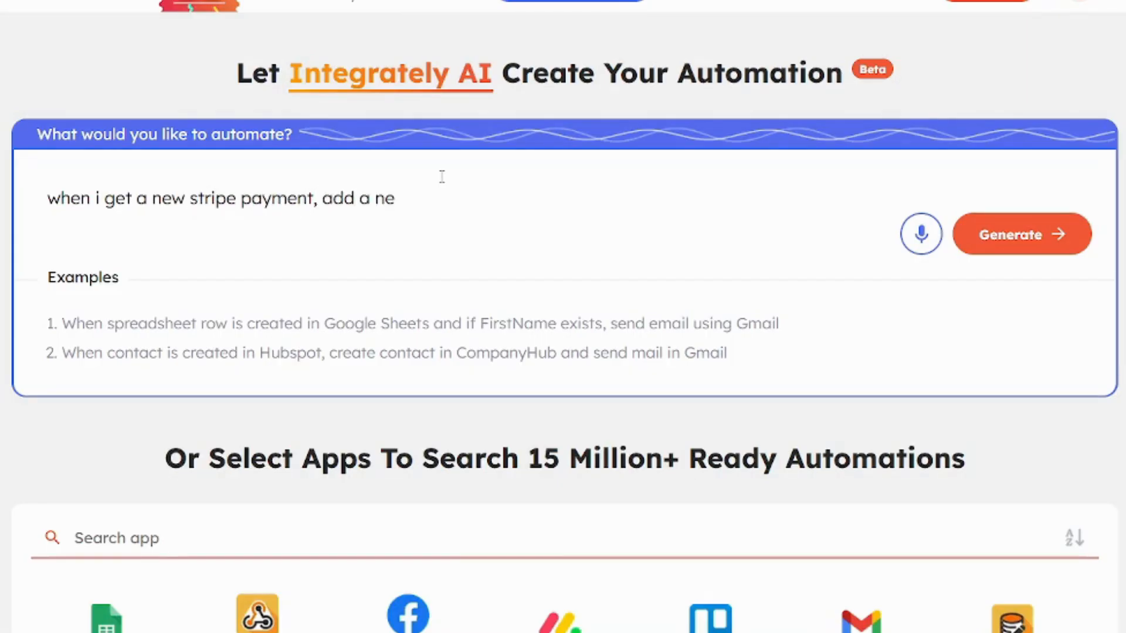
{"action": "key", "text": "BackSpace"}
{"action": "key", "text": "BackSpace"}
{"action": "type", "text": "row in google sheers and send a "}
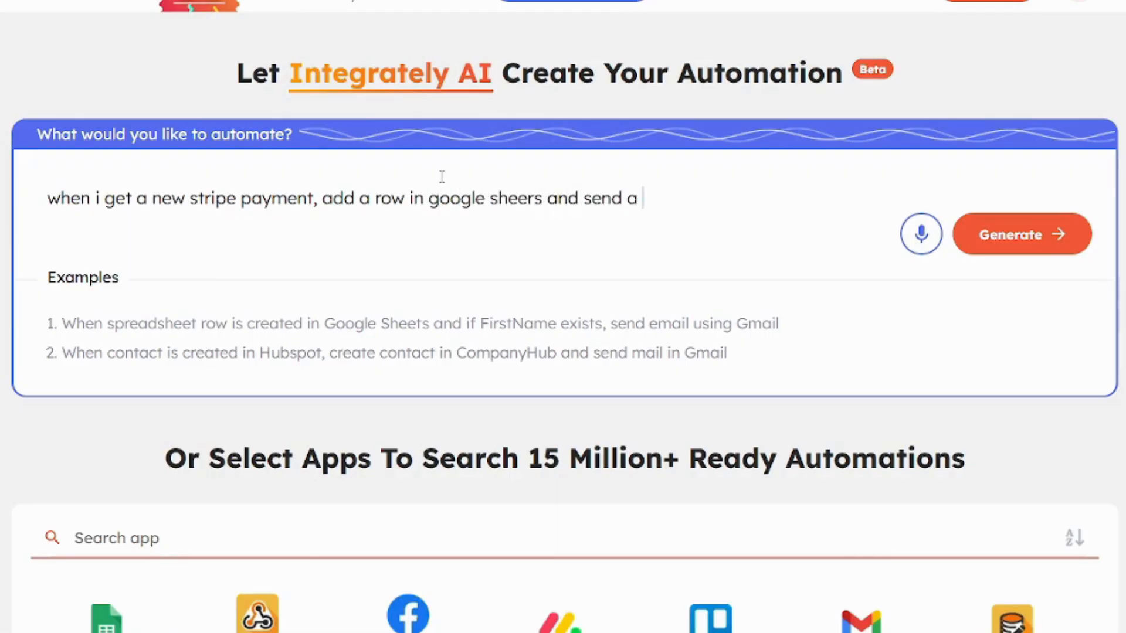
{"action": "type", "text": "message in slack"}
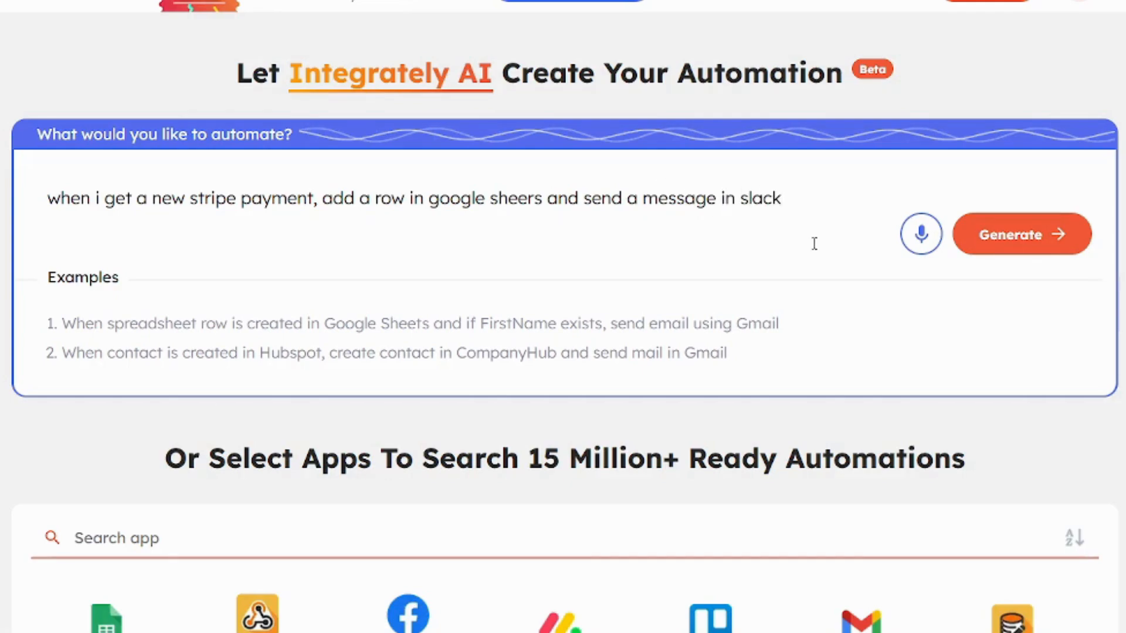
{"action": "left_click", "coordinate": [1008, 238]}
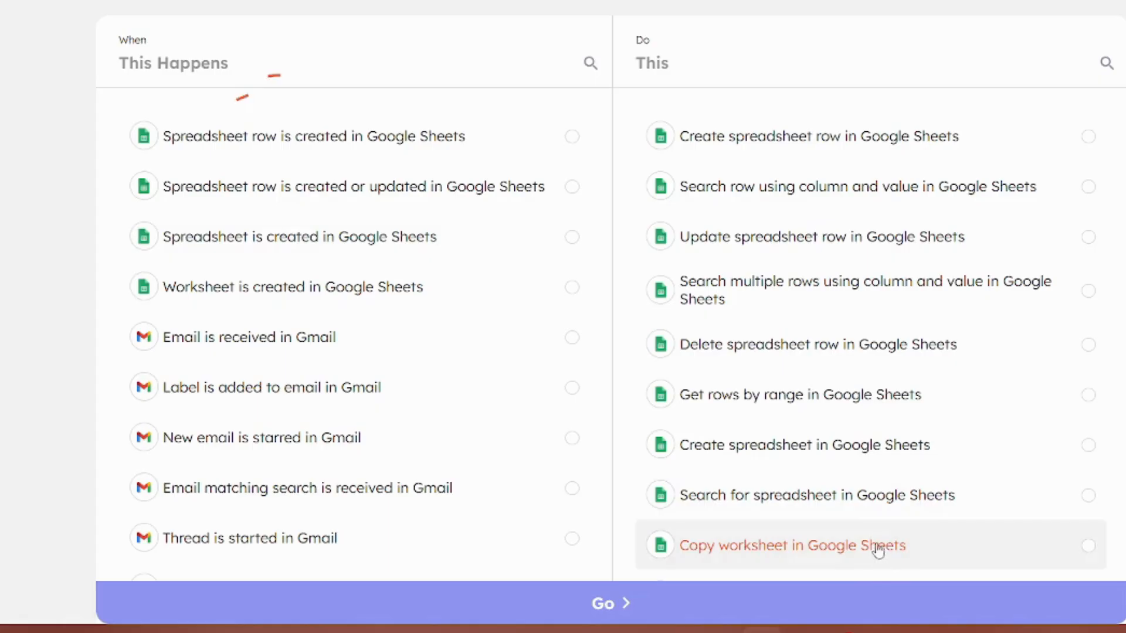
Step: Set up a custom automation that creates a Gmail draft when a Google Sheets row is created, and proceed to connecting accounts
{"action": "left_click", "coordinate": [431, 154]}
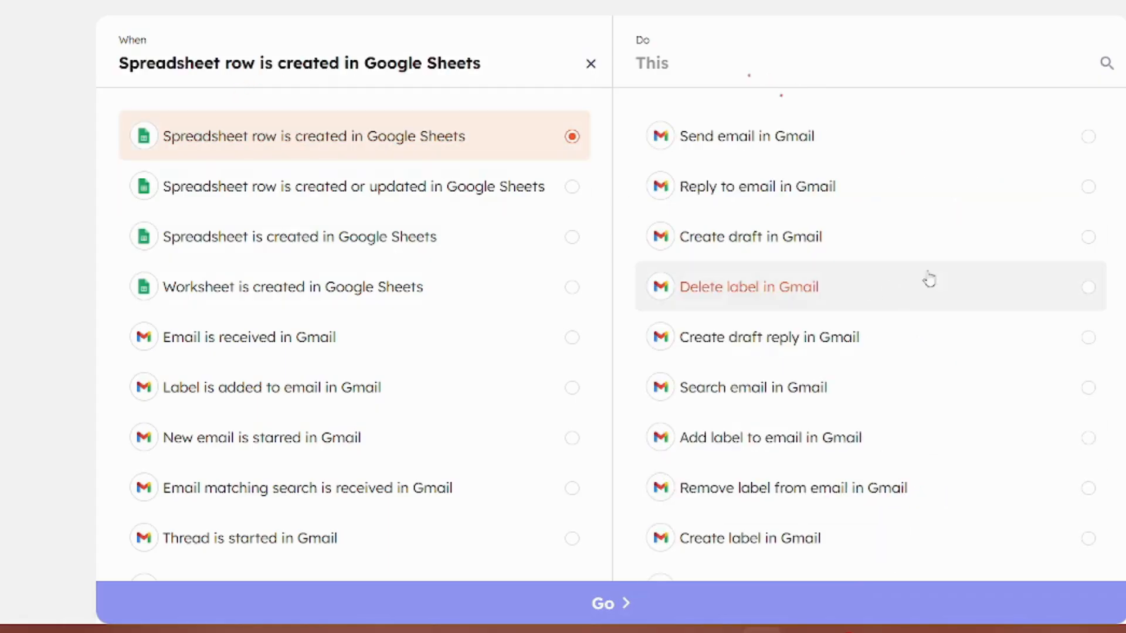
{"action": "left_click", "coordinate": [959, 255]}
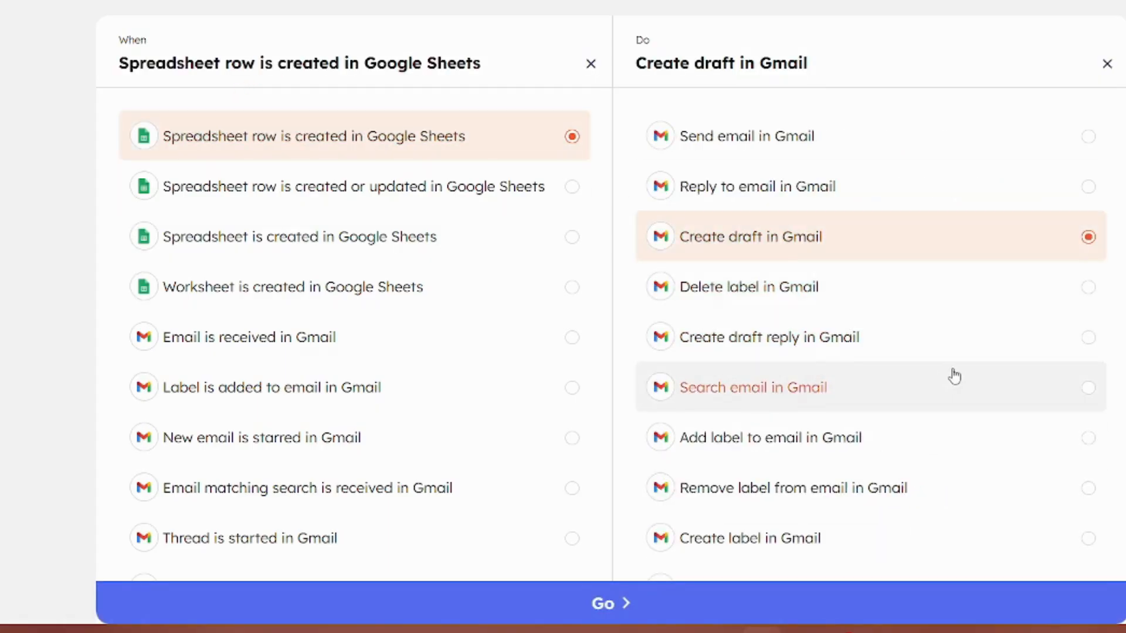
{"action": "scroll", "coordinate": [953, 387], "scroll_direction": "down", "scroll_amount": 8}
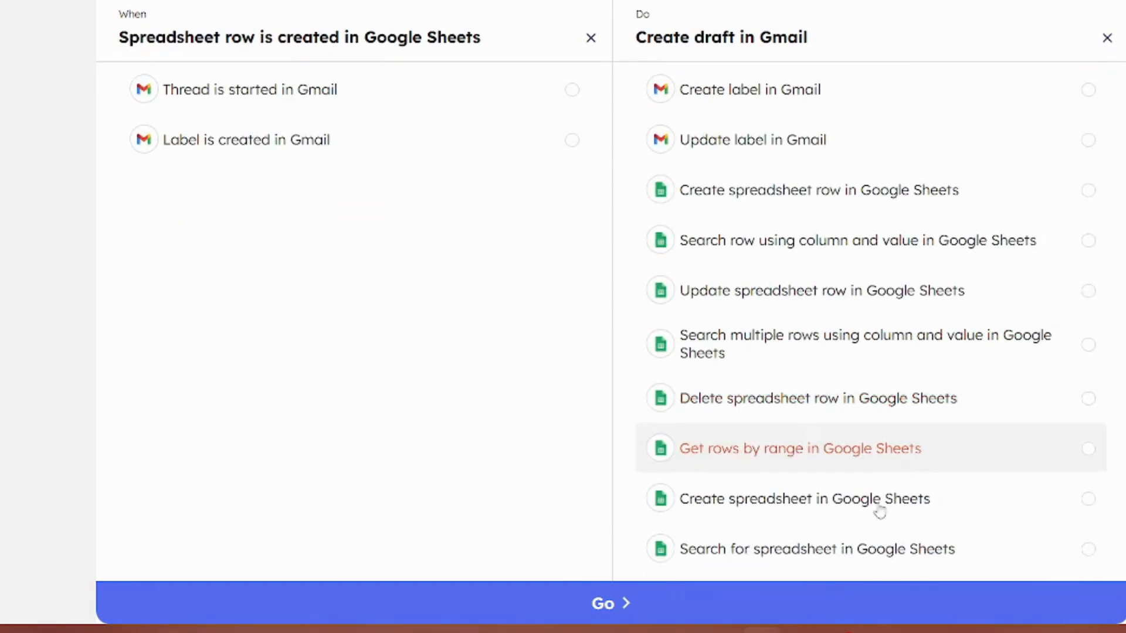
{"action": "left_click", "coordinate": [829, 617]}
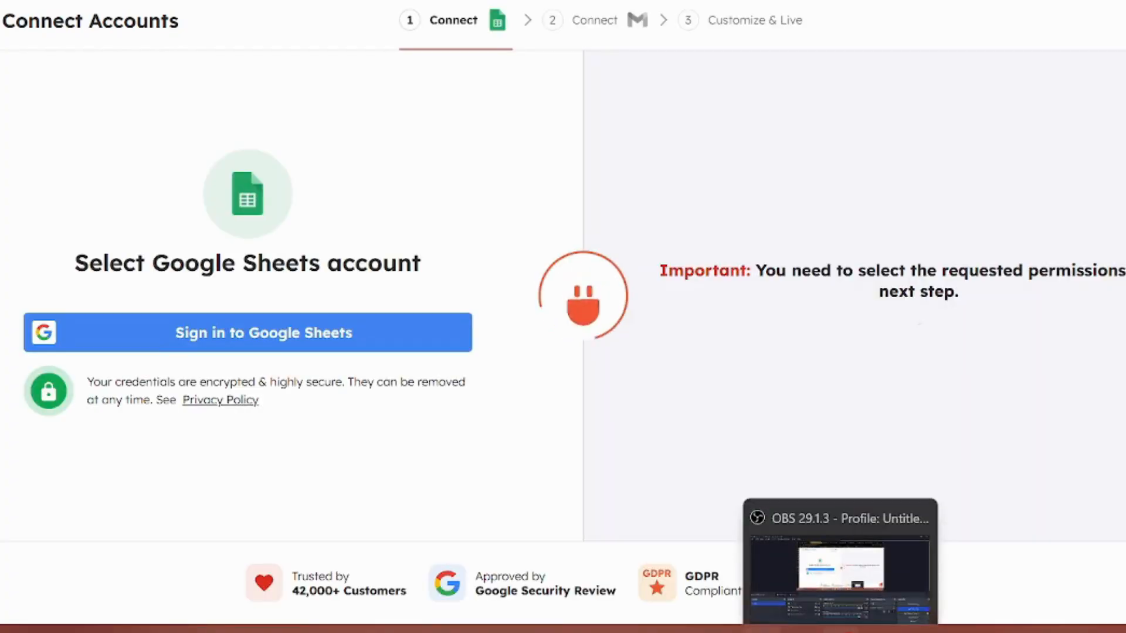
{"action": "left_click", "coordinate": [1063, 275]}
{"action": "left_click", "coordinate": [1063, 352]}
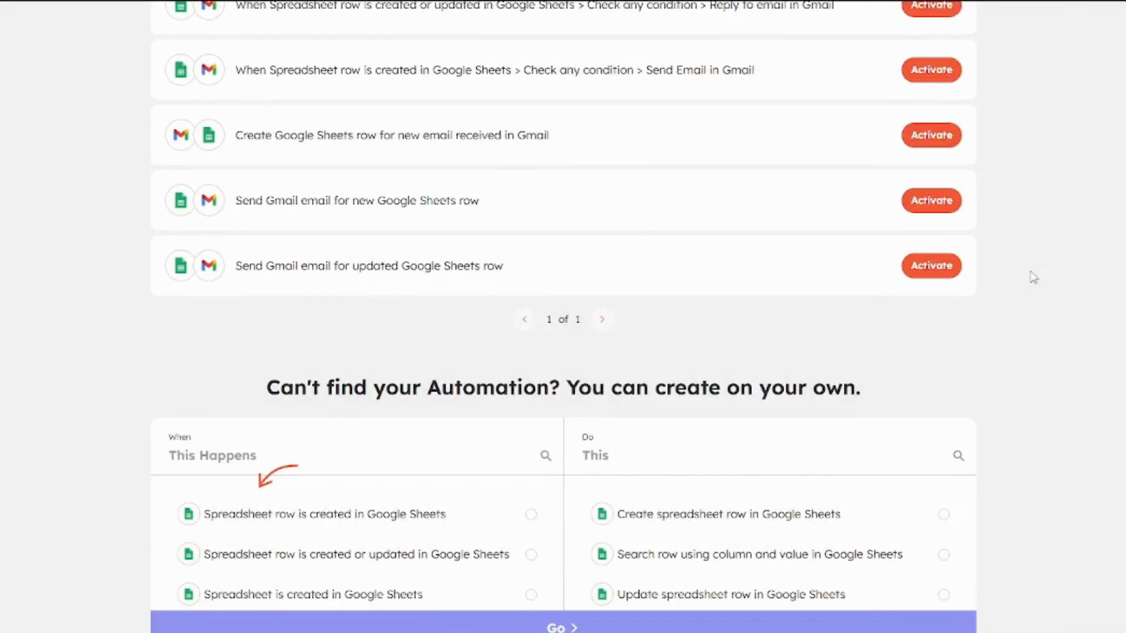
Step: Pair the Google Sheets trigger "Spreadsheet row is created" with the action "Search email in Gmail" in the custom automation builder
{"action": "scroll", "coordinate": [1033, 278], "scroll_direction": "down", "scroll_amount": 2}
{"action": "scroll", "coordinate": [1034, 277], "scroll_direction": "down", "scroll_amount": 5}
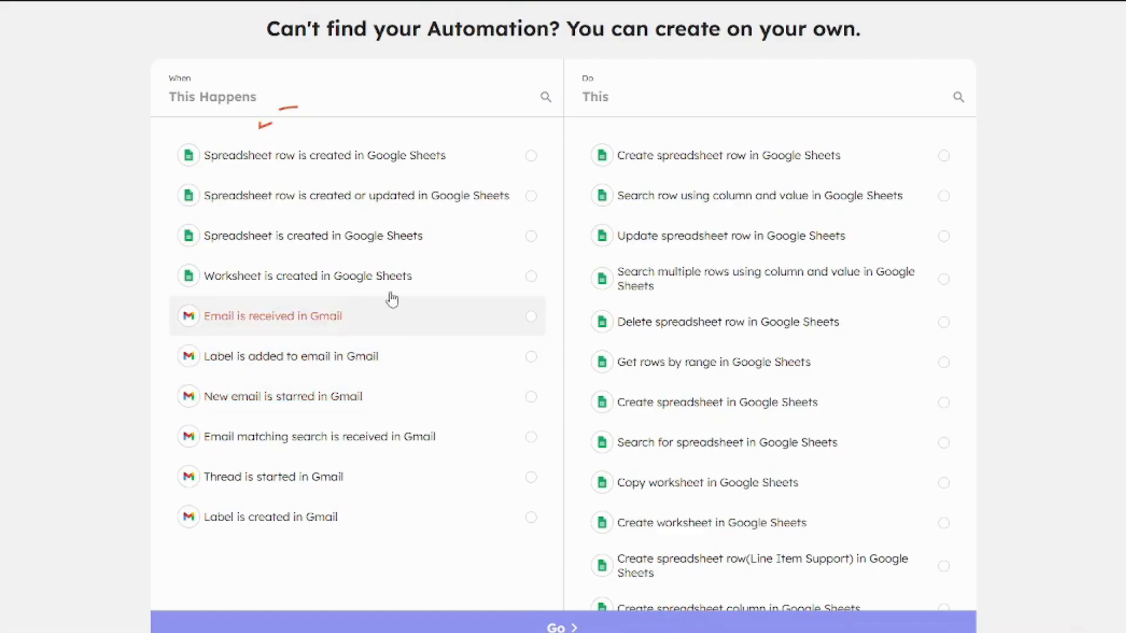
{"action": "left_click", "coordinate": [335, 164]}
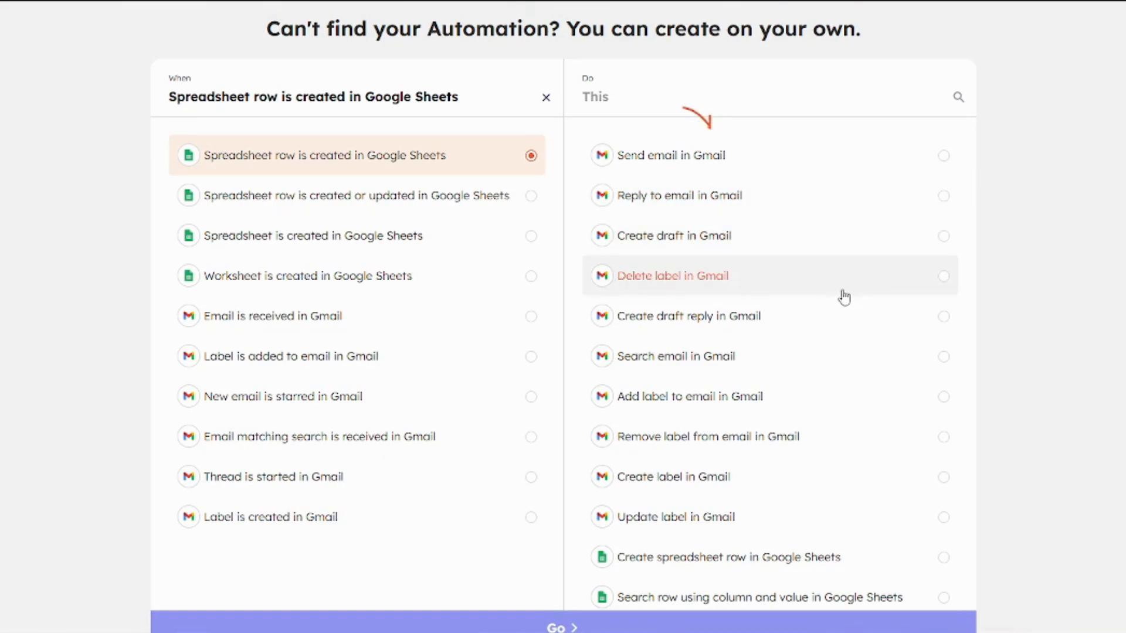
{"action": "left_click", "coordinate": [804, 371]}
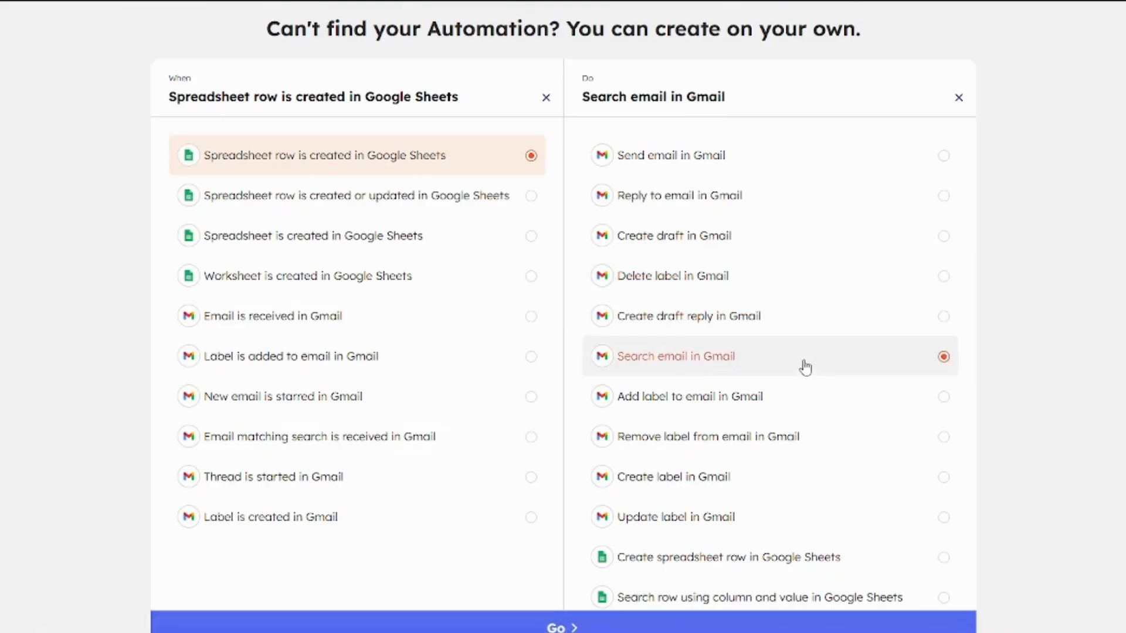
{"action": "scroll", "coordinate": [978, 355], "scroll_direction": "down", "scroll_amount": 3}
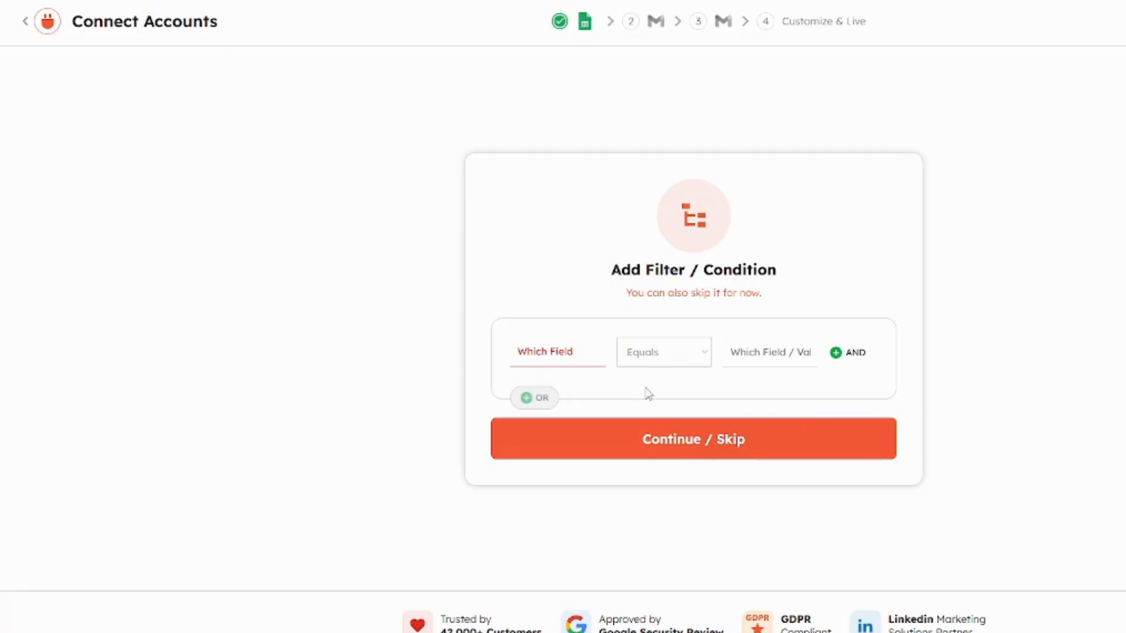
Step: Skip the filter condition and choose the first listed Gmail connection for both Gmail steps
{"action": "left_click", "coordinate": [696, 439]}
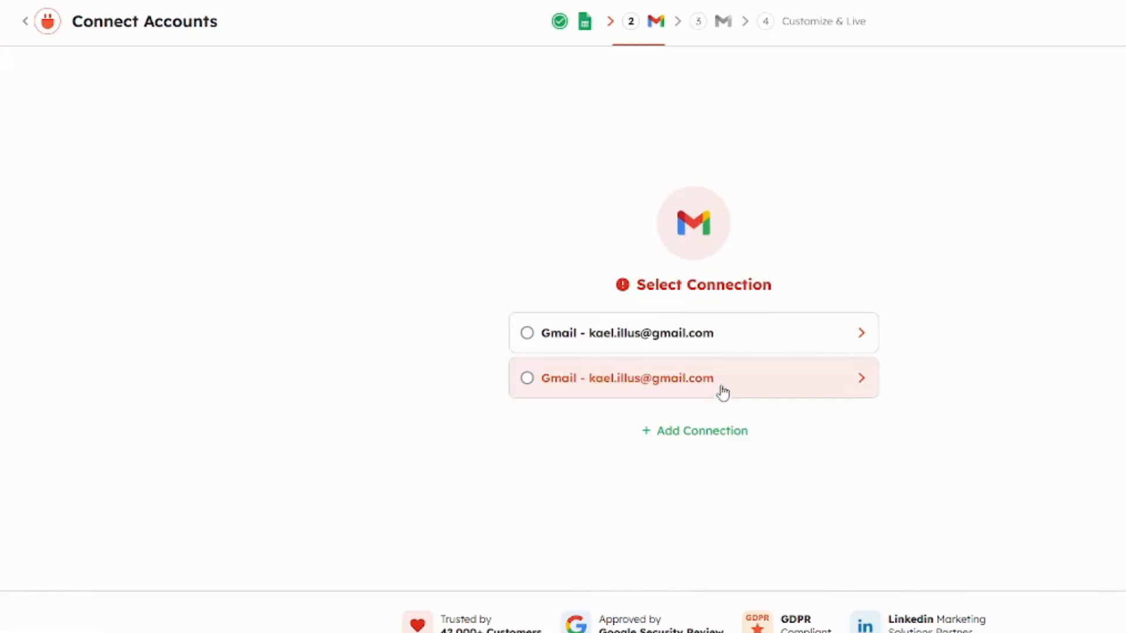
{"action": "left_click", "coordinate": [527, 333]}
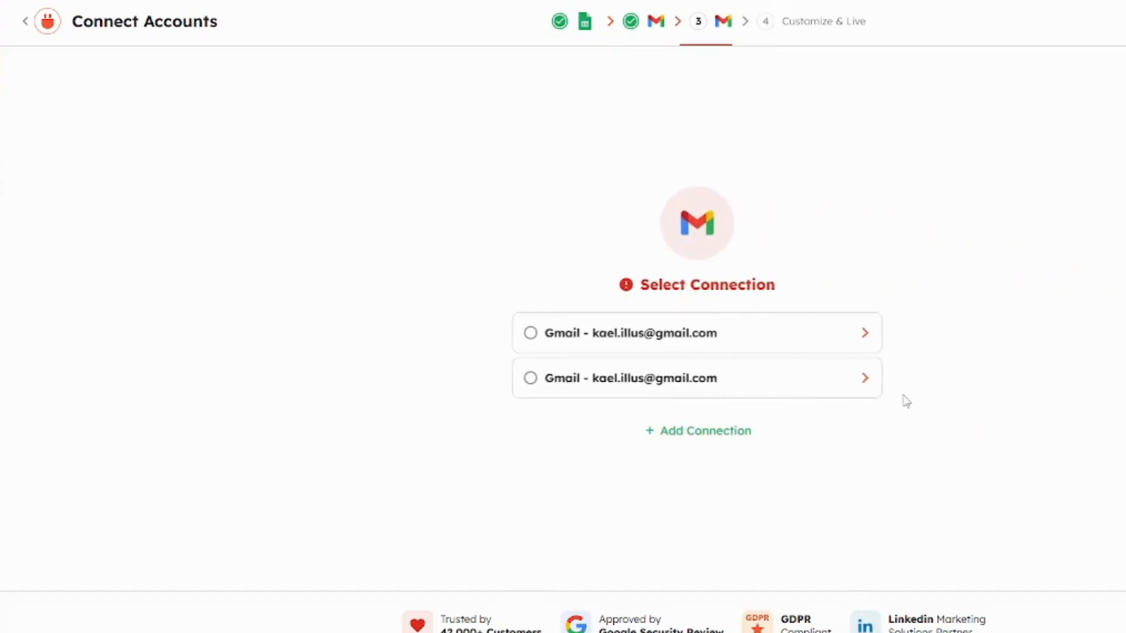
{"action": "left_click", "coordinate": [789, 335]}
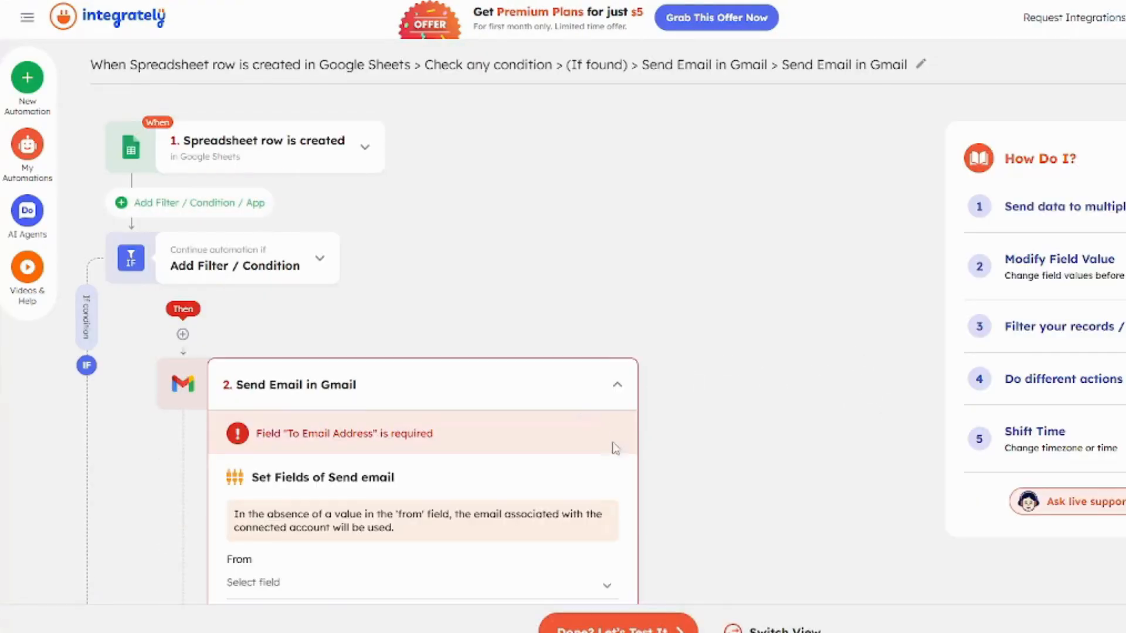
Step: Look through the fields of the first Send Email in Gmail step, from the sender and recipient down to the attachment filename
{"action": "scroll", "coordinate": [613, 439], "scroll_direction": "down", "scroll_amount": 3}
{"action": "scroll", "coordinate": [395, 281], "scroll_direction": "down", "scroll_amount": 6}
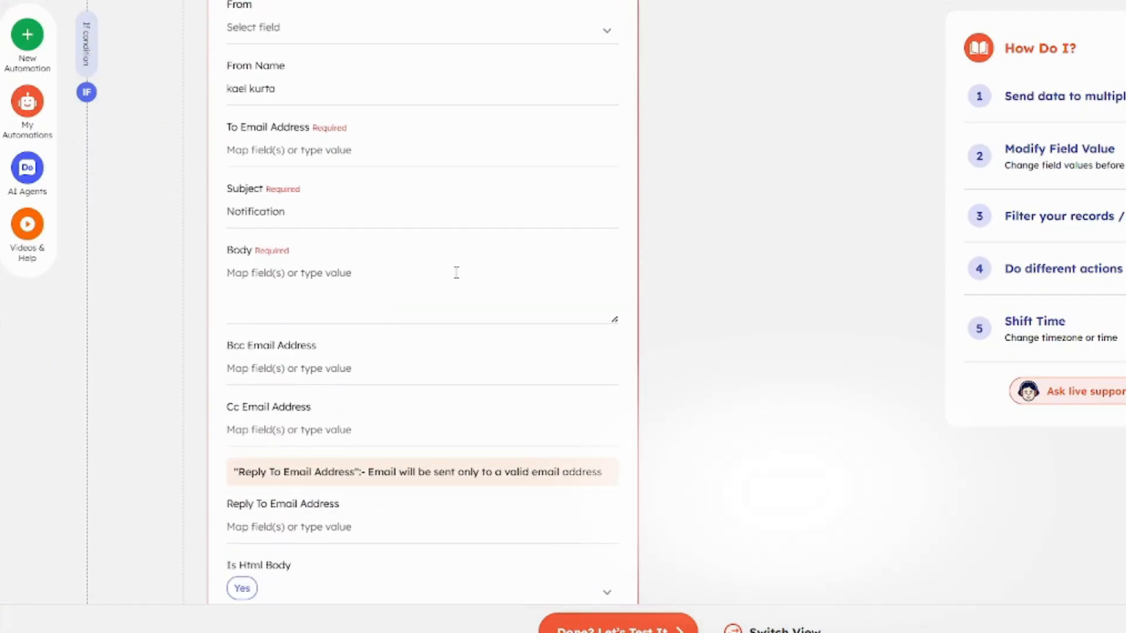
{"action": "scroll", "coordinate": [434, 264], "scroll_direction": "up", "scroll_amount": 2}
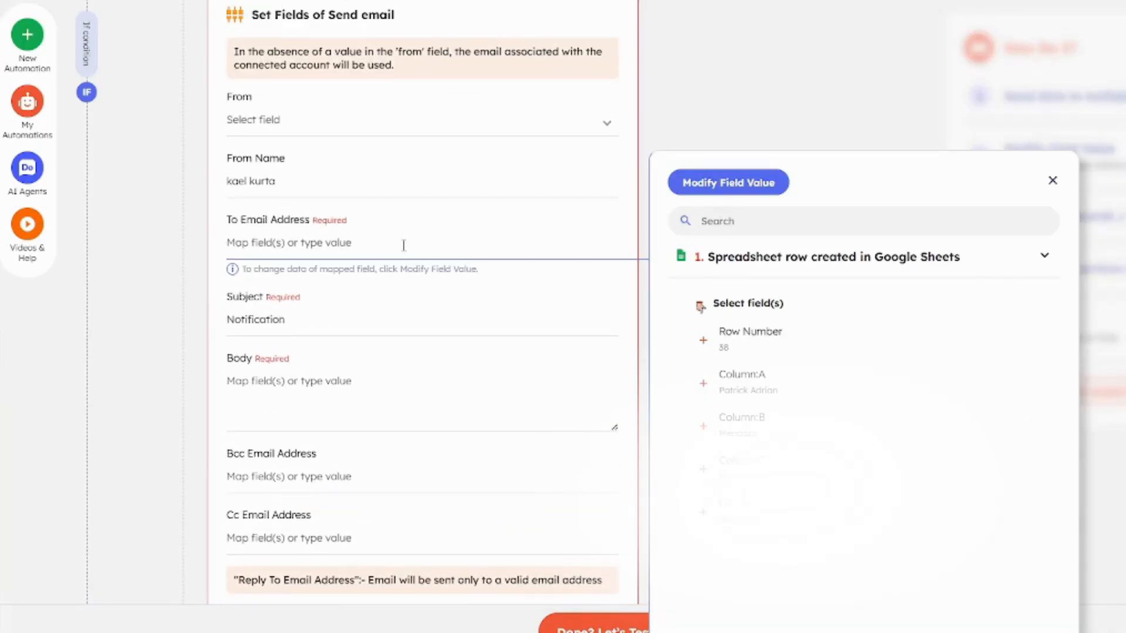
{"action": "left_click", "coordinate": [885, 131]}
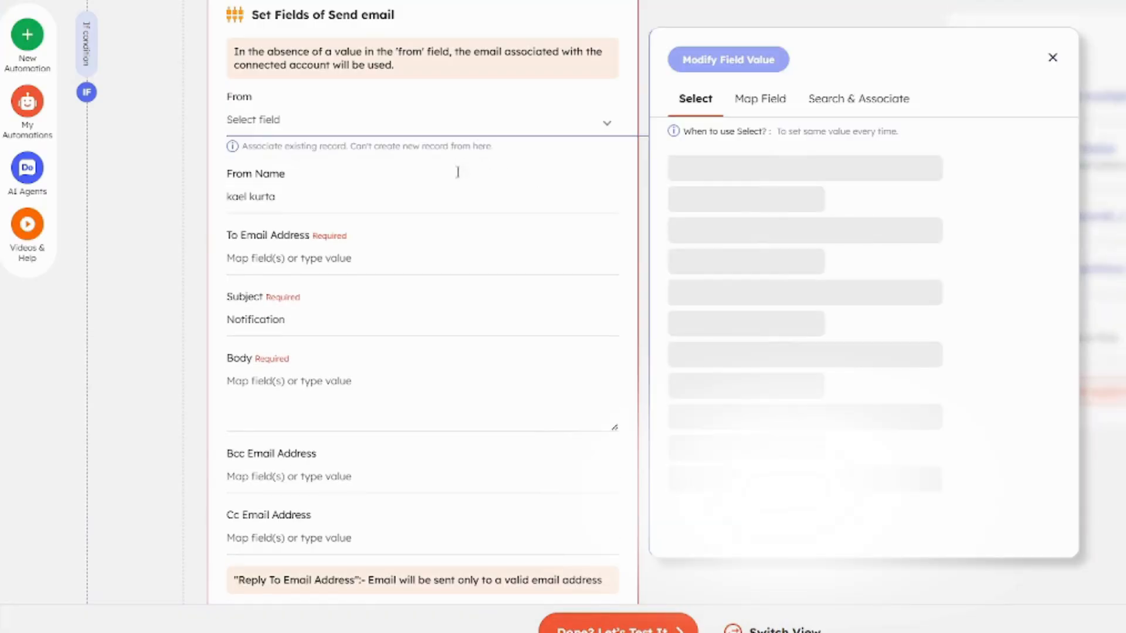
{"action": "left_click", "coordinate": [459, 169]}
{"action": "scroll", "coordinate": [540, 304], "scroll_direction": "down", "scroll_amount": 6}
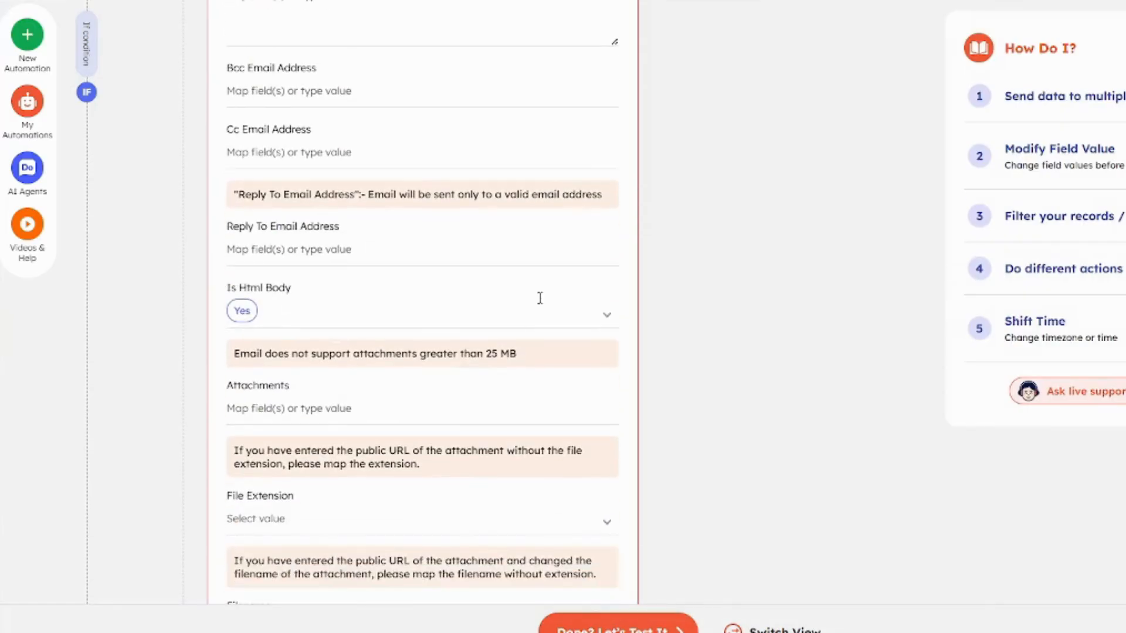
{"action": "scroll", "coordinate": [540, 299], "scroll_direction": "down", "scroll_amount": 2}
{"action": "scroll", "coordinate": [540, 299], "scroll_direction": "down", "scroll_amount": 2}
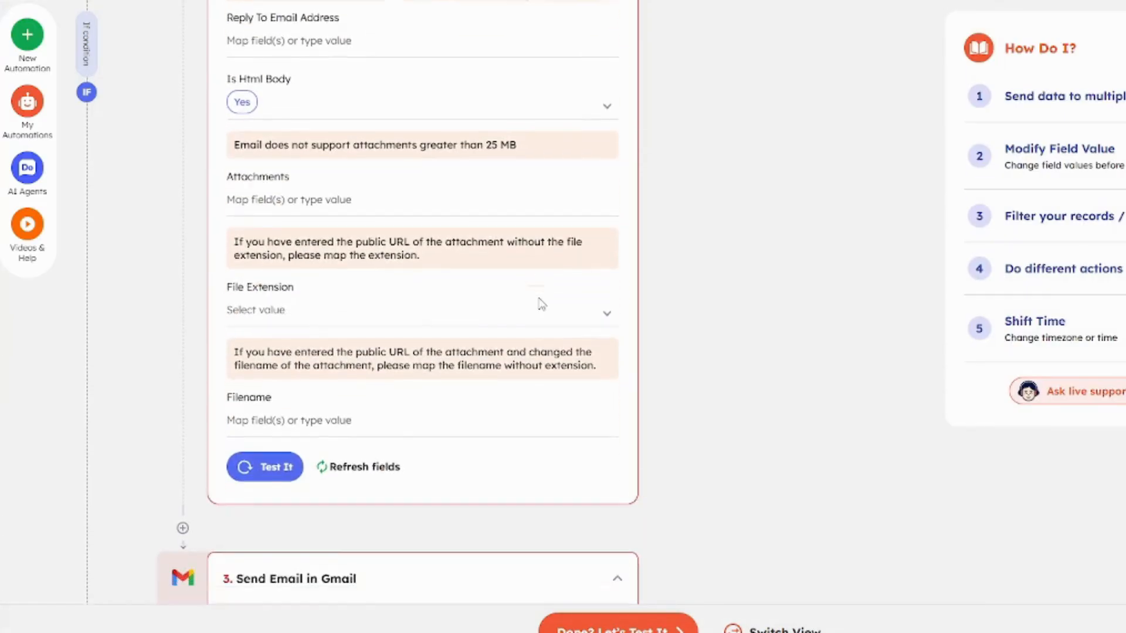
Step: Look through the fields of the second Send Email in Gmail step and return to the start of the automation
{"action": "scroll", "coordinate": [540, 305], "scroll_direction": "down", "scroll_amount": 8}
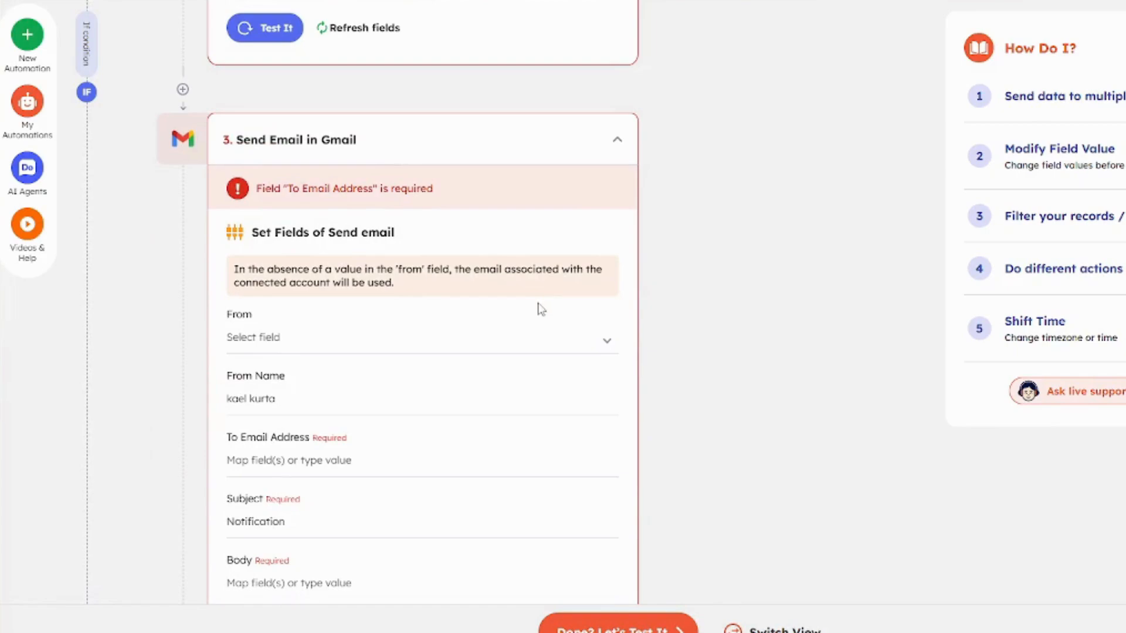
{"action": "scroll", "coordinate": [608, 317], "scroll_direction": "down", "scroll_amount": 8}
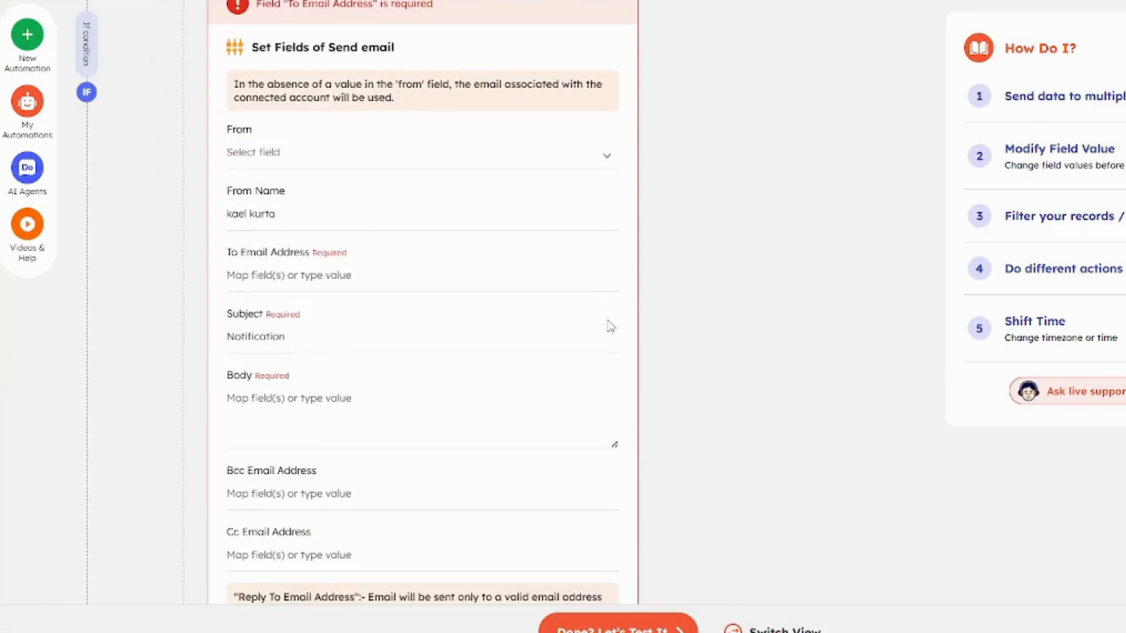
{"action": "scroll", "coordinate": [613, 320], "scroll_direction": "down", "scroll_amount": 8}
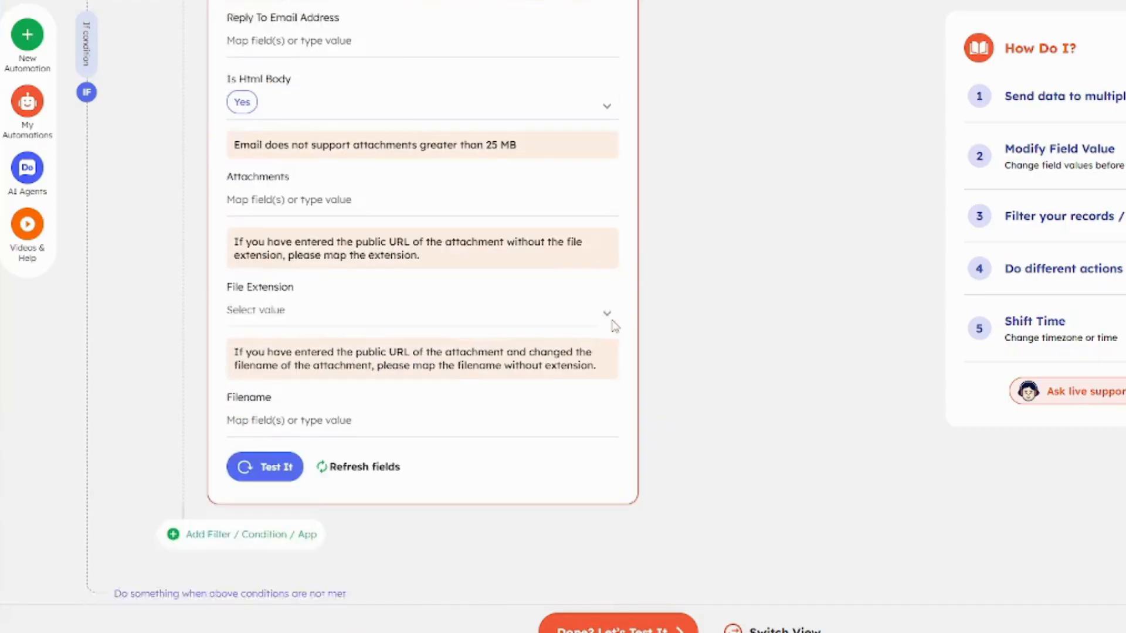
{"action": "scroll", "coordinate": [737, 372], "scroll_direction": "up", "scroll_amount": 6}
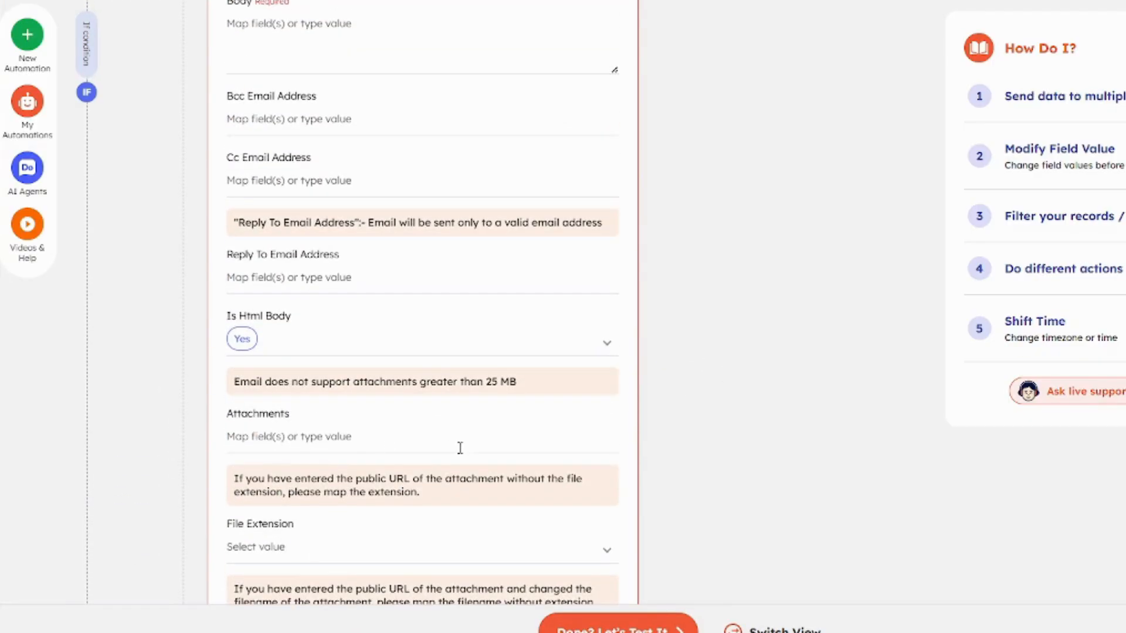
{"action": "scroll", "coordinate": [654, 343], "scroll_direction": "up", "scroll_amount": 16}
{"action": "scroll", "coordinate": [654, 343], "scroll_direction": "up", "scroll_amount": 18}
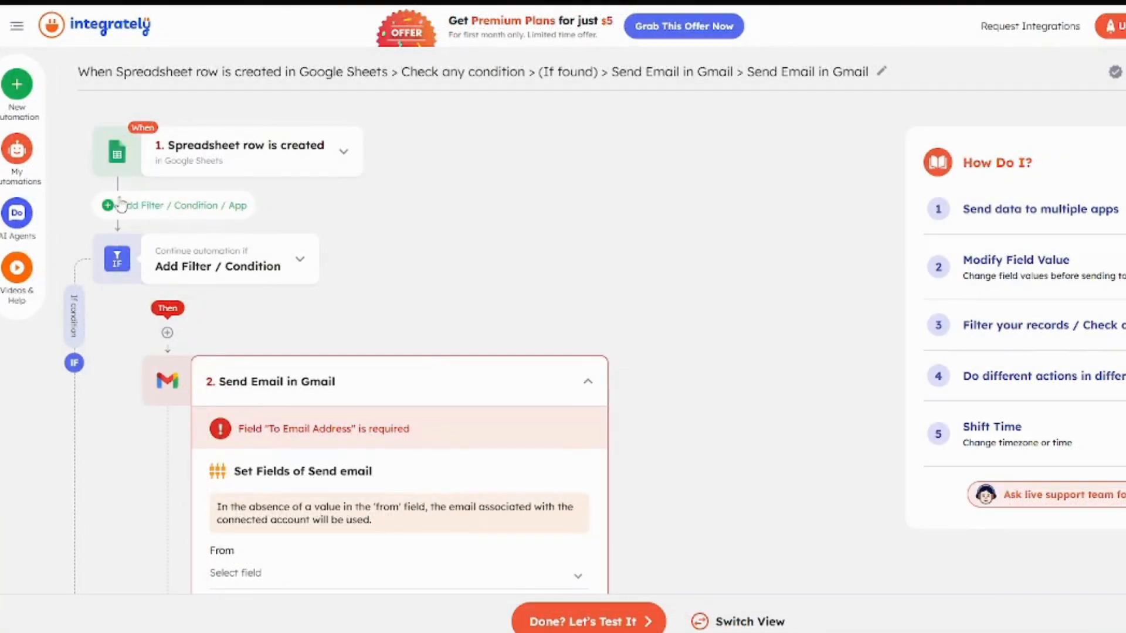
Step: Check the spreadsheet trigger's options and insert a Filter / Condition directly after the trigger
{"action": "left_click", "coordinate": [337, 157]}
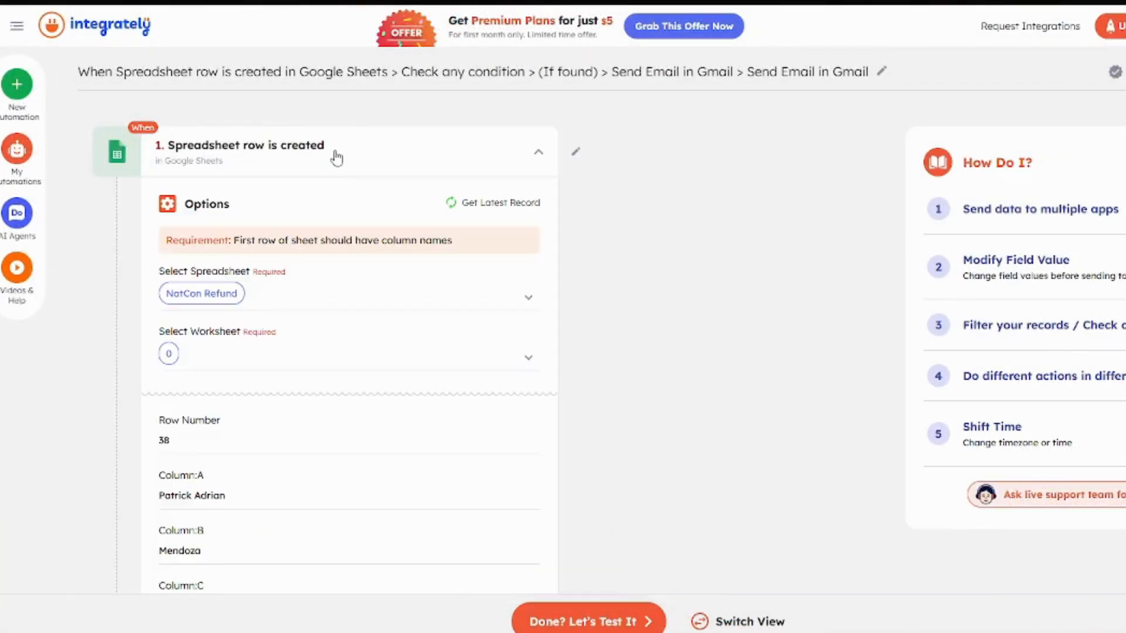
{"action": "left_click", "coordinate": [344, 154]}
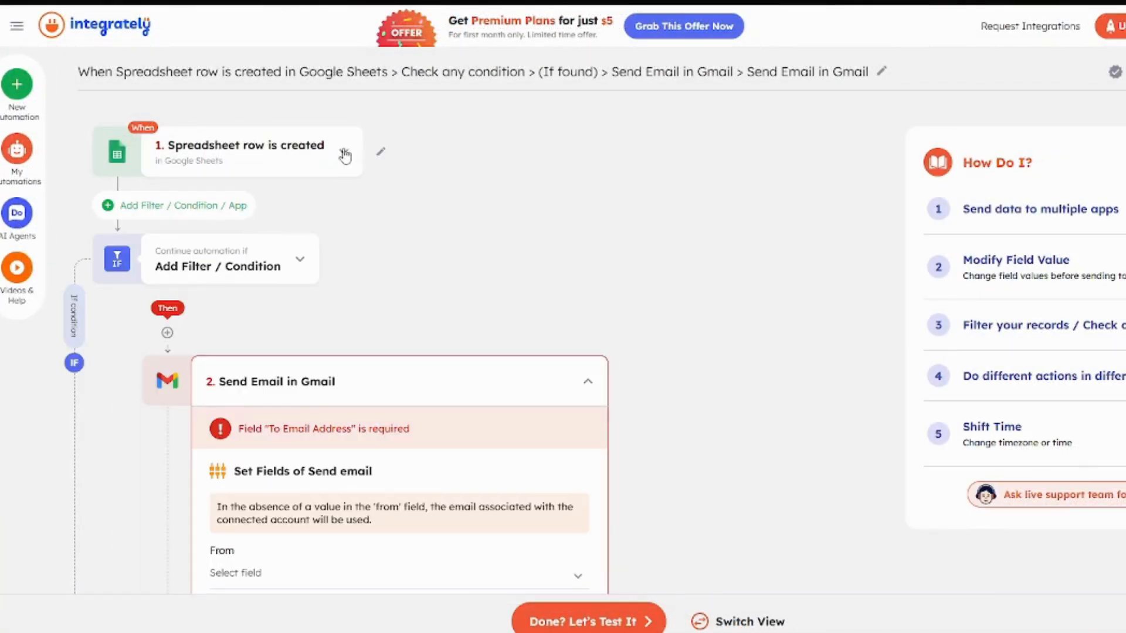
{"action": "left_click", "coordinate": [225, 210]}
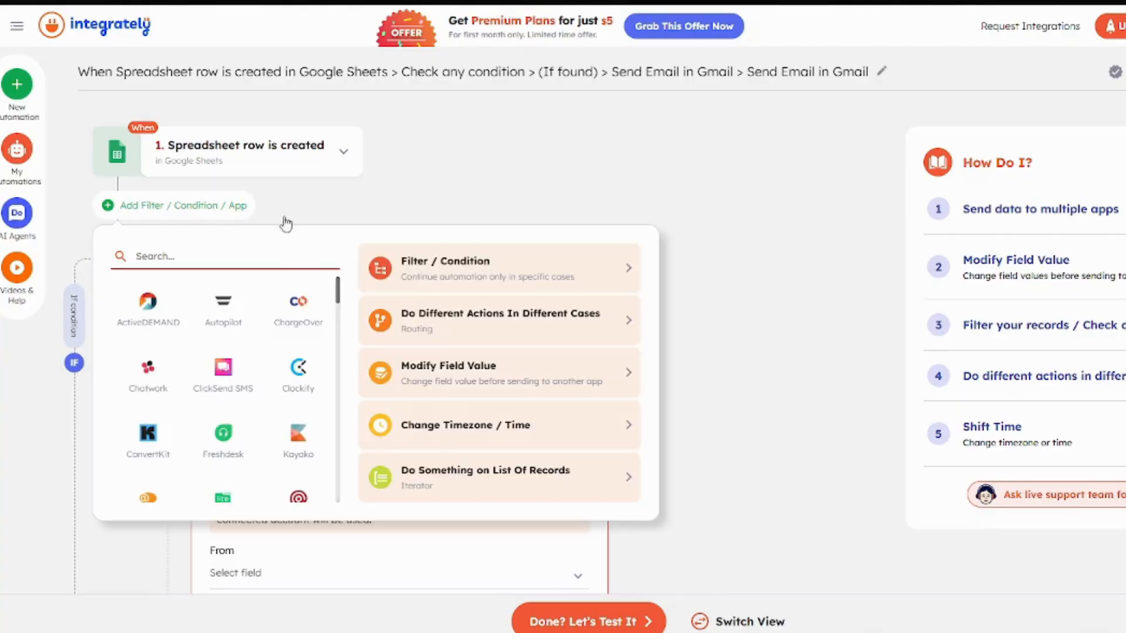
{"action": "left_click", "coordinate": [575, 273]}
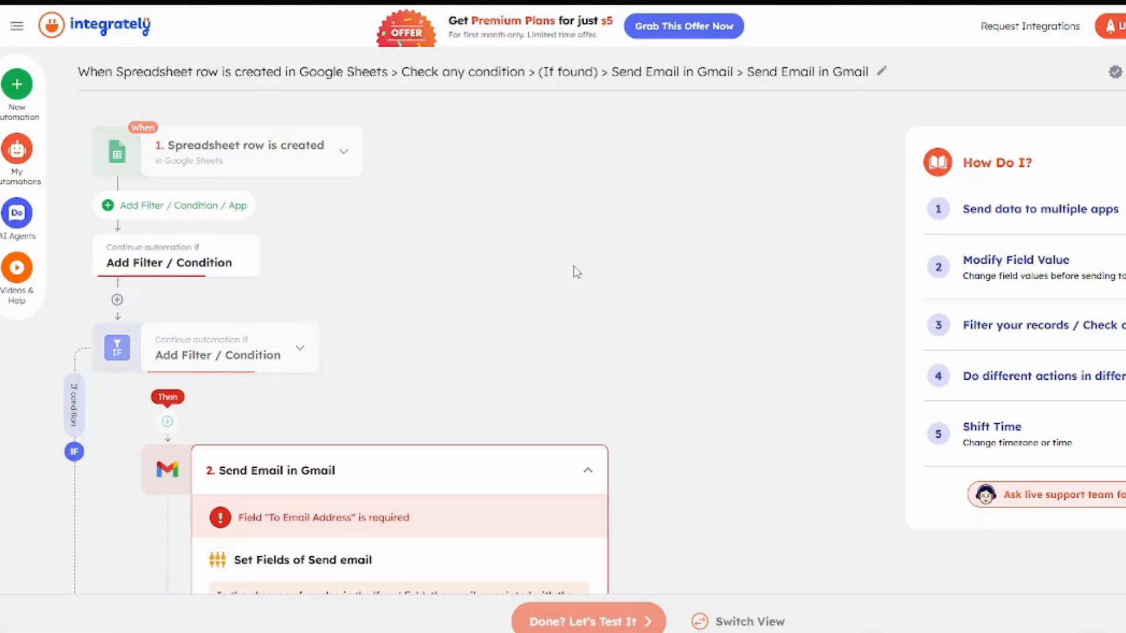
{"action": "left_click", "coordinate": [244, 273]}
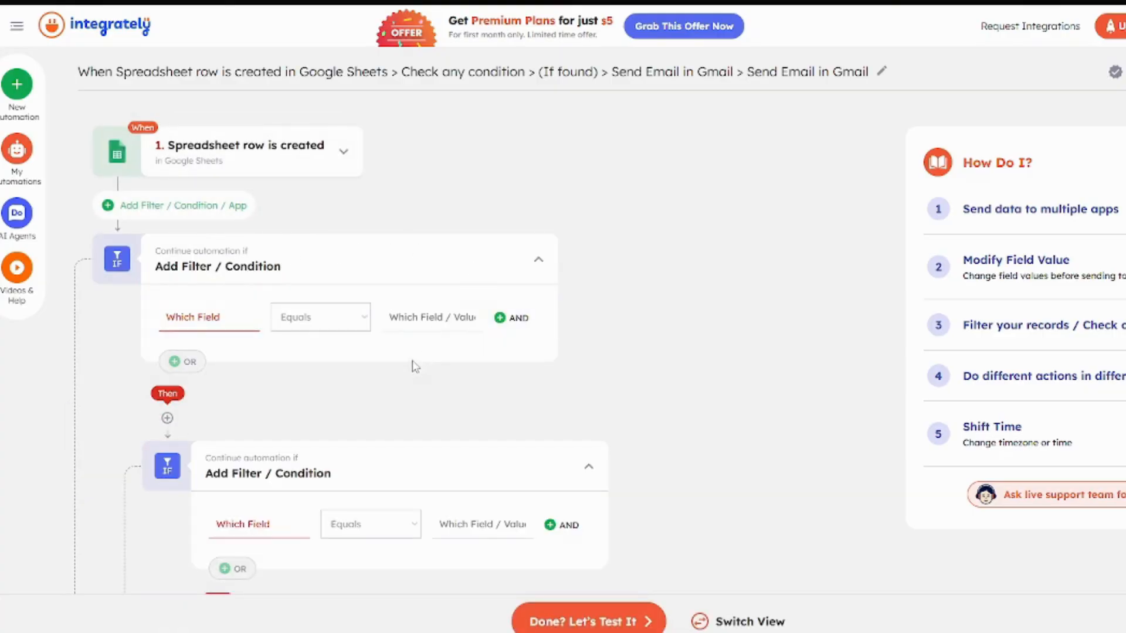
Step: Insert a Modify Field Value step inside the first Filter / Condition, ahead of the nested condition
{"action": "left_click", "coordinate": [167, 418]}
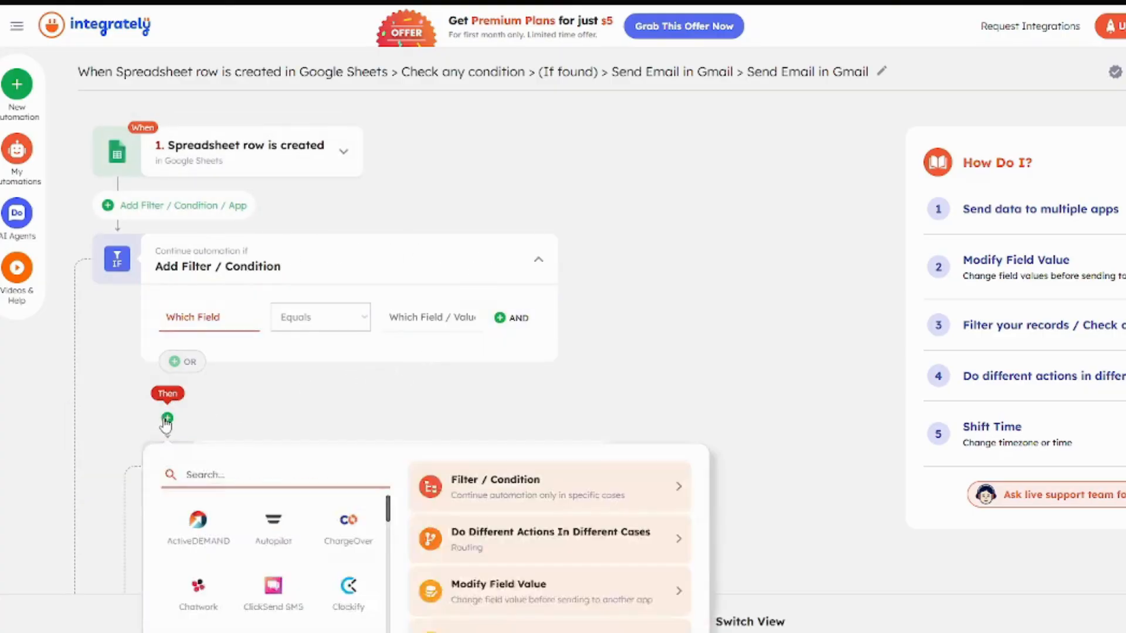
{"action": "scroll", "coordinate": [678, 359], "scroll_direction": "down", "scroll_amount": 2}
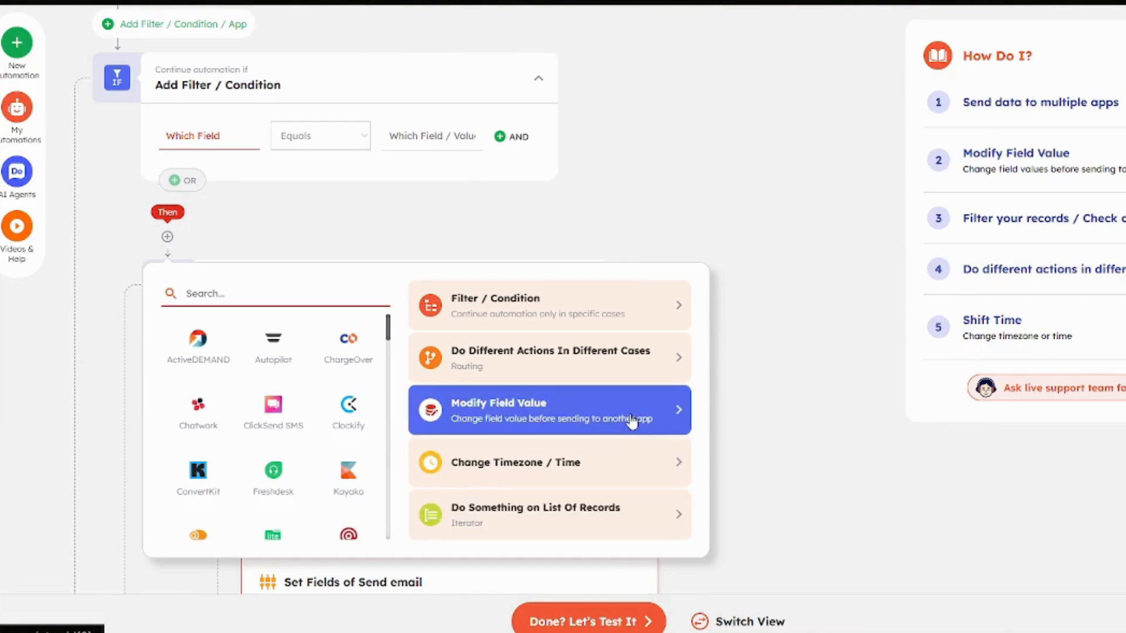
{"action": "left_click", "coordinate": [681, 413]}
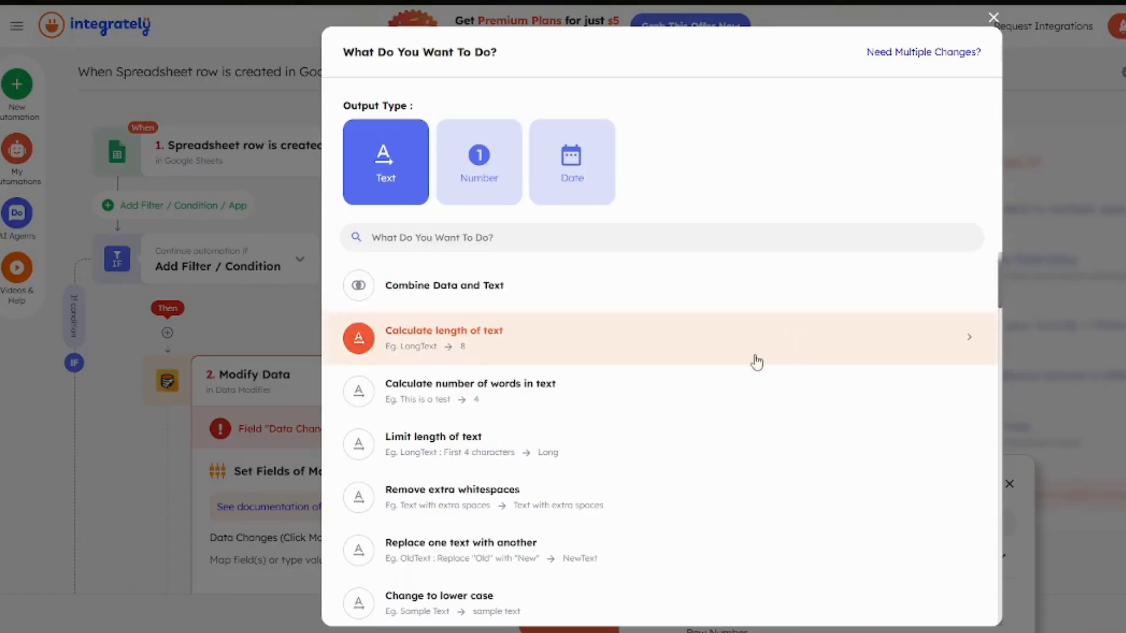
Step: Look through the data operations listed for the Text output type, from calculating text length down to Base 64 Decode
{"action": "scroll", "coordinate": [669, 469], "scroll_direction": "down", "scroll_amount": 4}
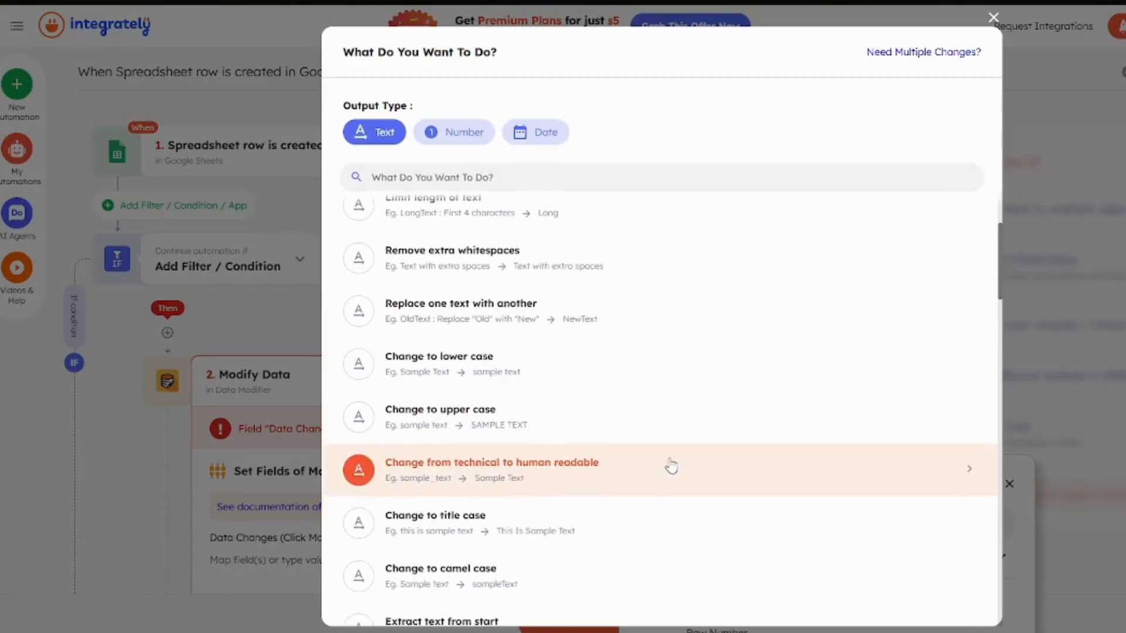
{"action": "scroll", "coordinate": [670, 466], "scroll_direction": "down", "scroll_amount": 3}
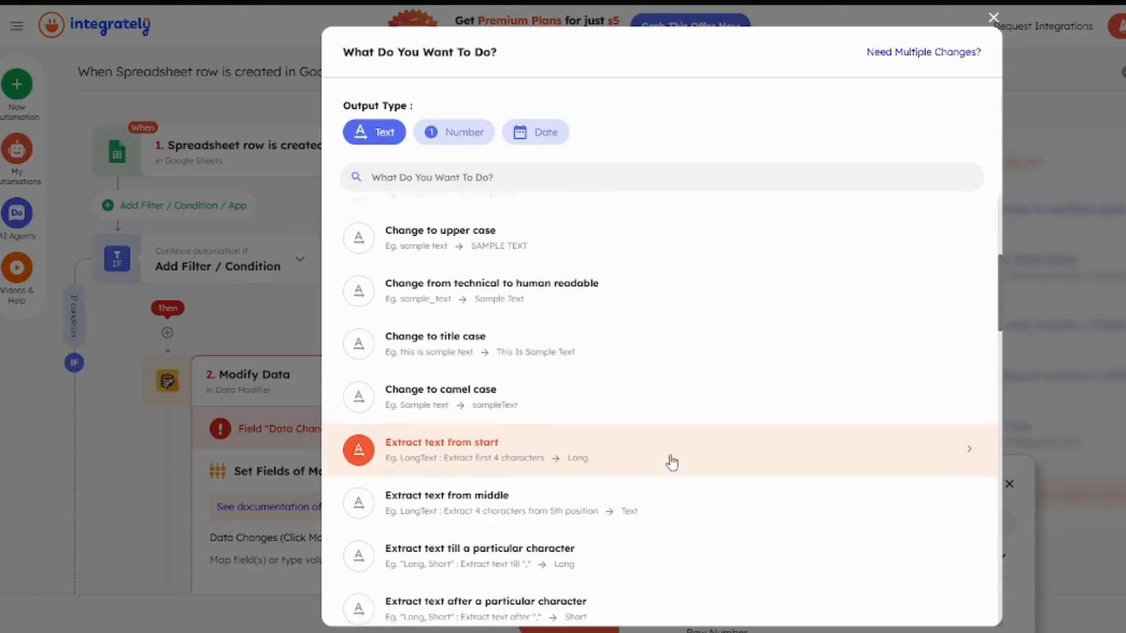
{"action": "scroll", "coordinate": [672, 463], "scroll_direction": "down", "scroll_amount": 5}
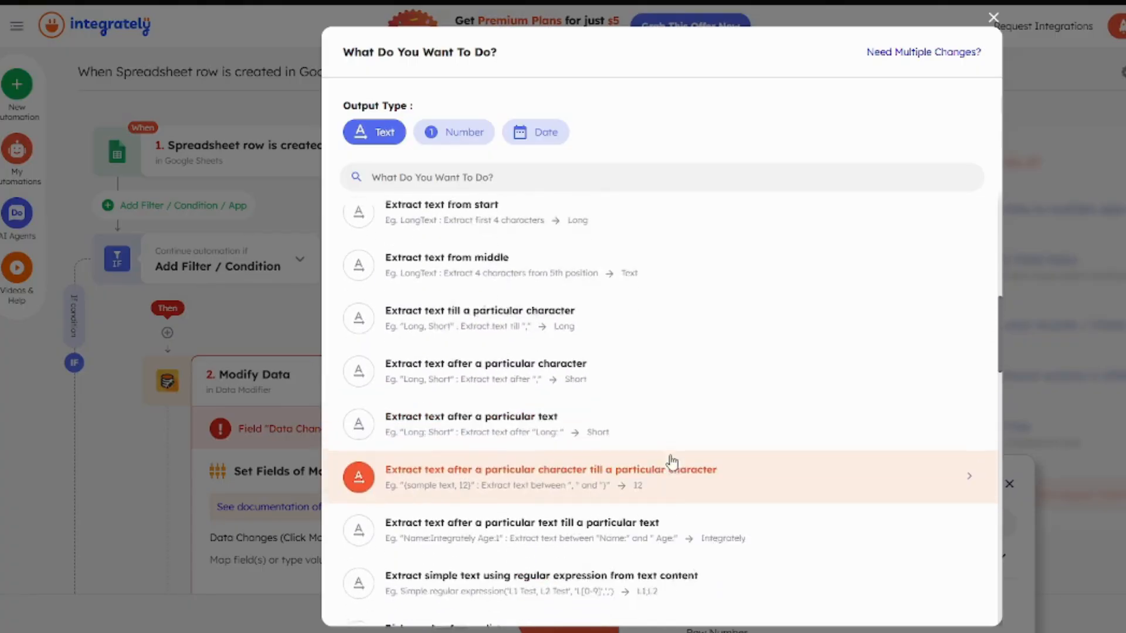
{"action": "scroll", "coordinate": [672, 462], "scroll_direction": "down", "scroll_amount": 5}
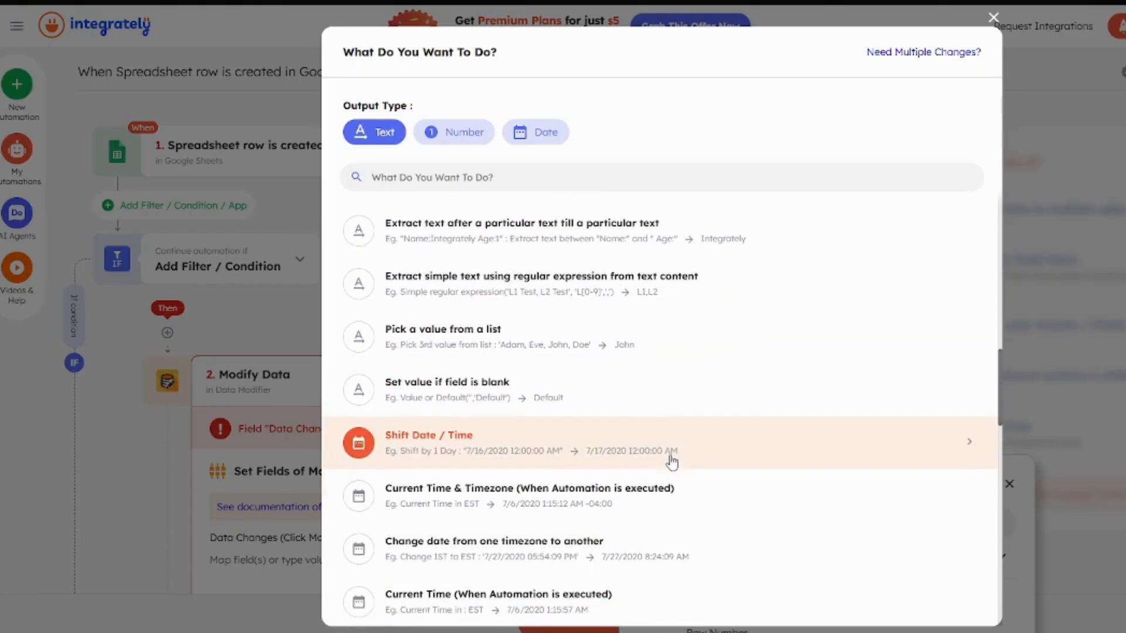
{"action": "scroll", "coordinate": [672, 463], "scroll_direction": "down", "scroll_amount": 7}
{"action": "scroll", "coordinate": [672, 463], "scroll_direction": "down", "scroll_amount": 7}
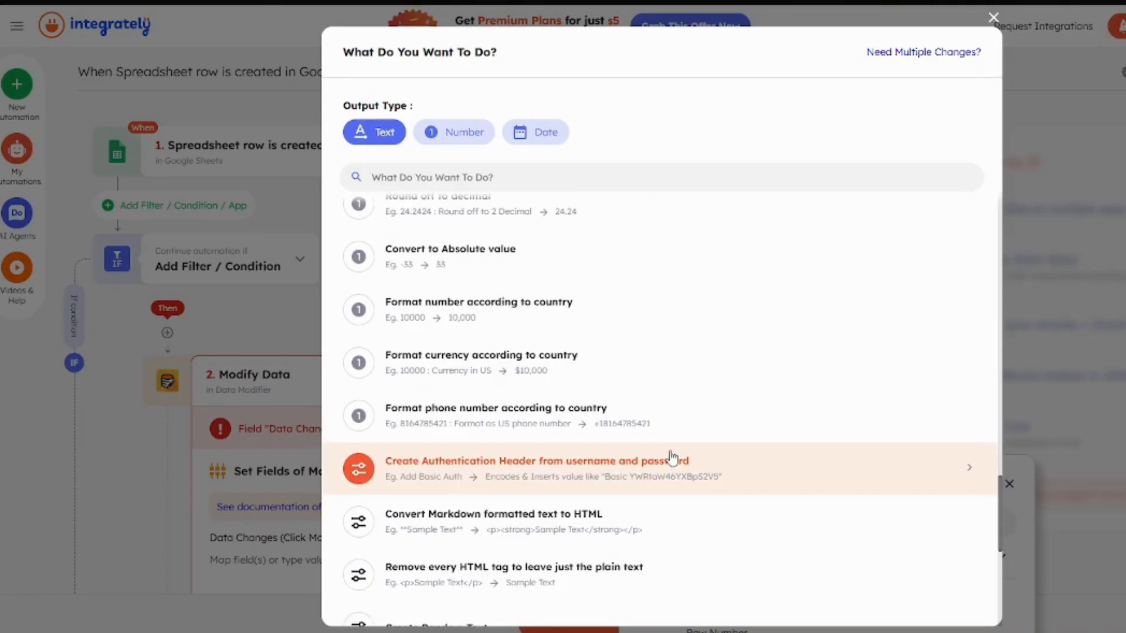
{"action": "scroll", "coordinate": [672, 458], "scroll_direction": "down", "scroll_amount": 6}
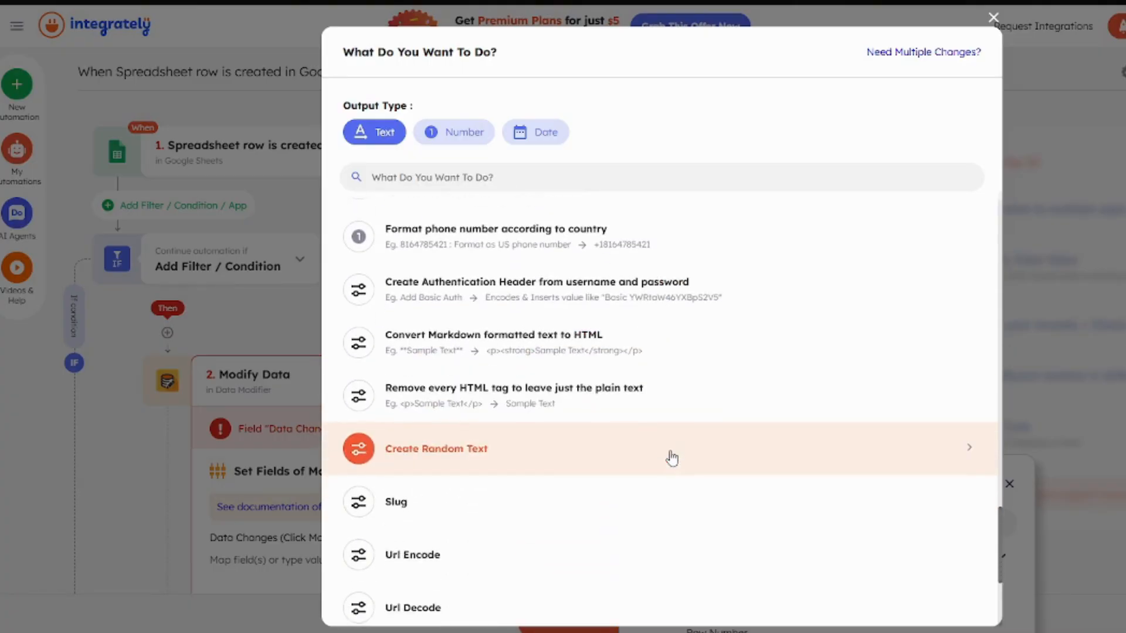
{"action": "scroll", "coordinate": [672, 458], "scroll_direction": "down", "scroll_amount": 2}
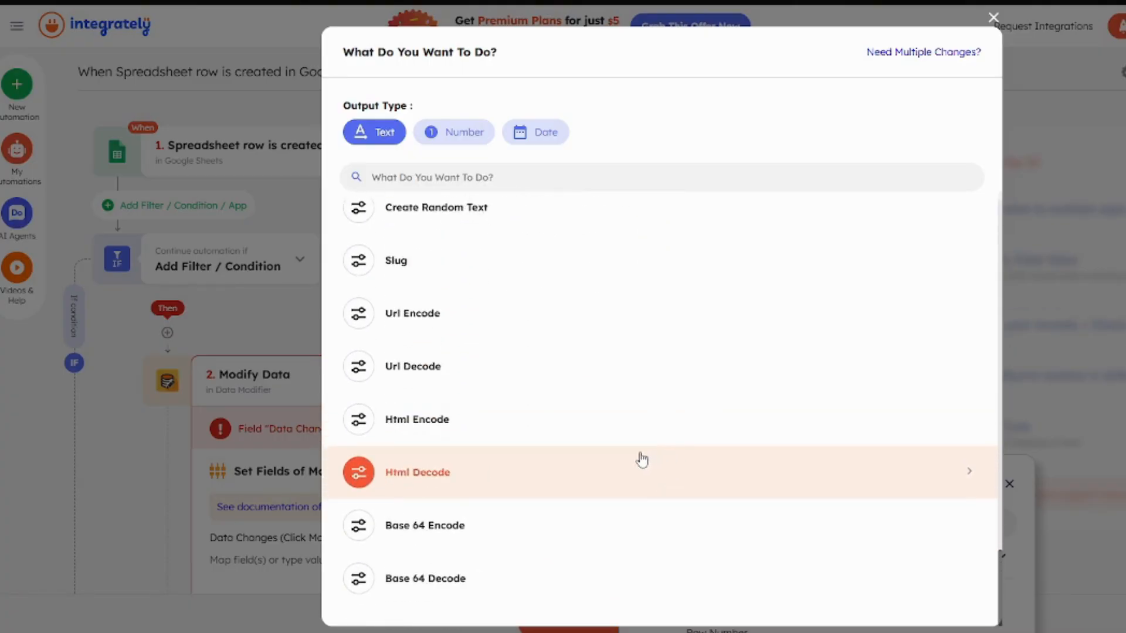
{"action": "scroll", "coordinate": [628, 523], "scroll_direction": "up", "scroll_amount": 9}
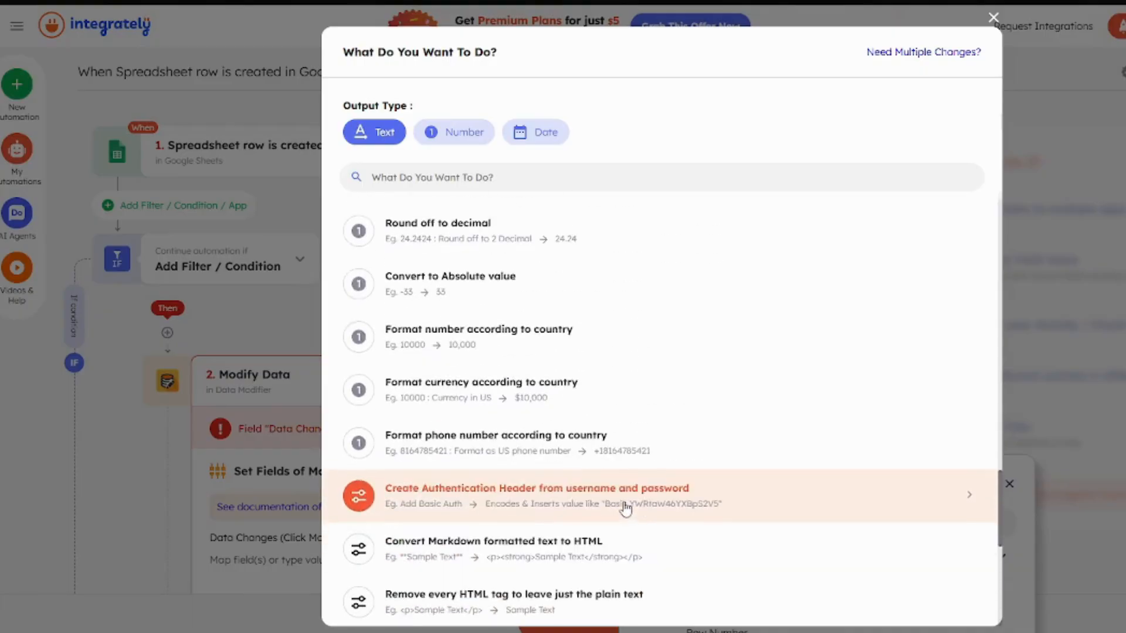
{"action": "scroll", "coordinate": [626, 505], "scroll_direction": "up", "scroll_amount": 20}
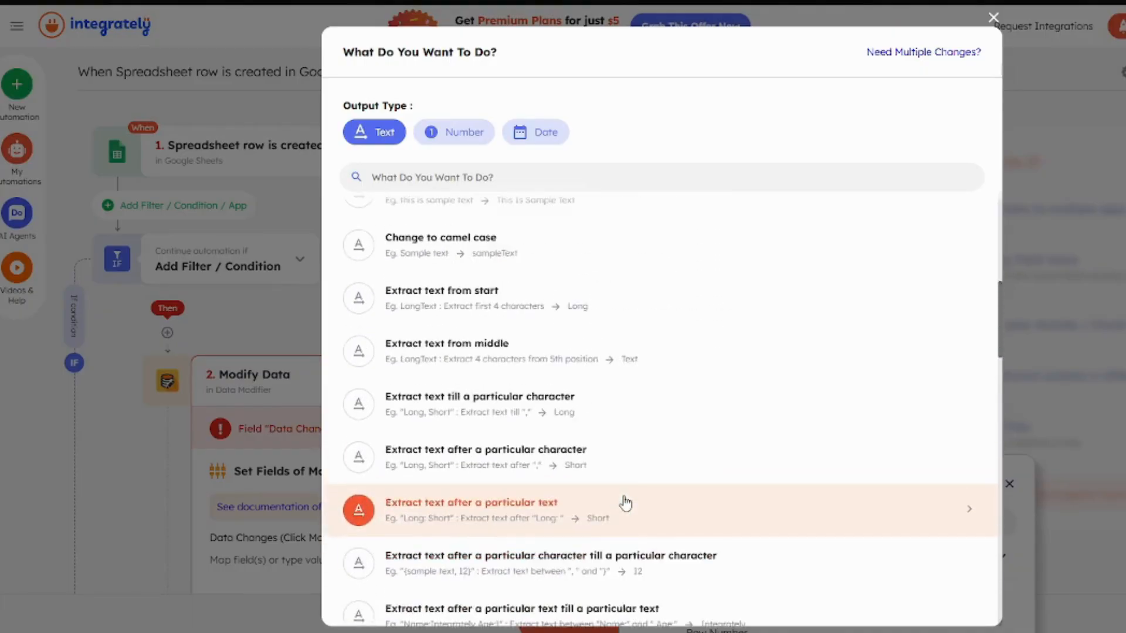
{"action": "scroll", "coordinate": [626, 503], "scroll_direction": "up", "scroll_amount": 3}
Step: Check the operations offered for the Number and Date output types and return to the Text output type
{"action": "left_click", "coordinate": [478, 159]}
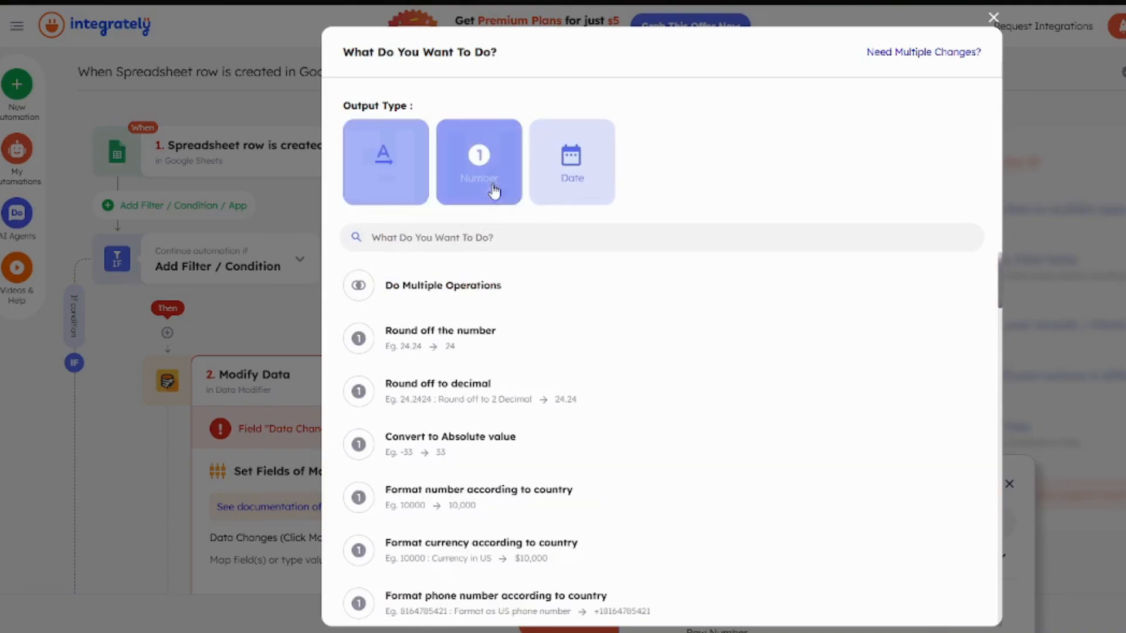
{"action": "left_click", "coordinate": [564, 186]}
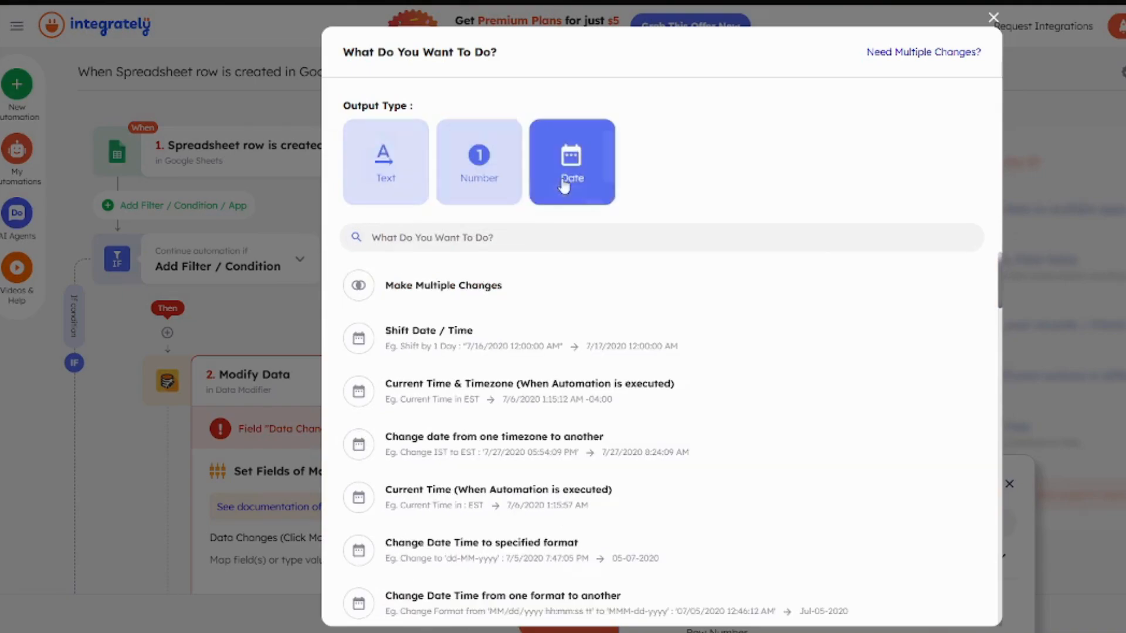
{"action": "left_click", "coordinate": [409, 168]}
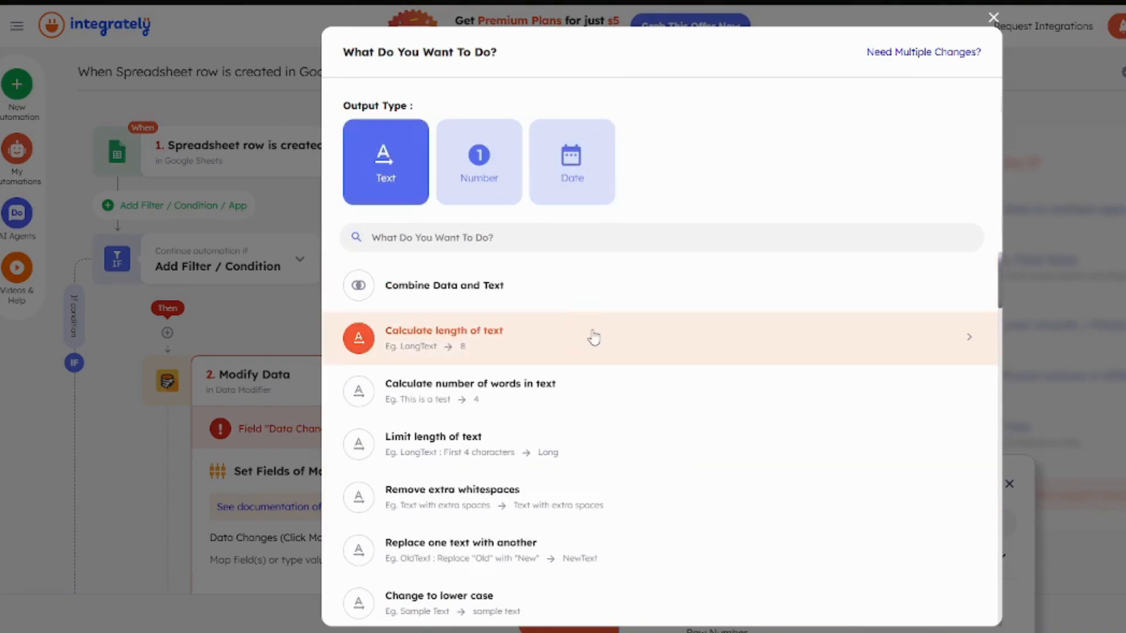
Step: Look through the case-change, text-extraction and date conversion operations under the Text output type again
{"action": "scroll", "coordinate": [618, 394], "scroll_direction": "down", "scroll_amount": 3}
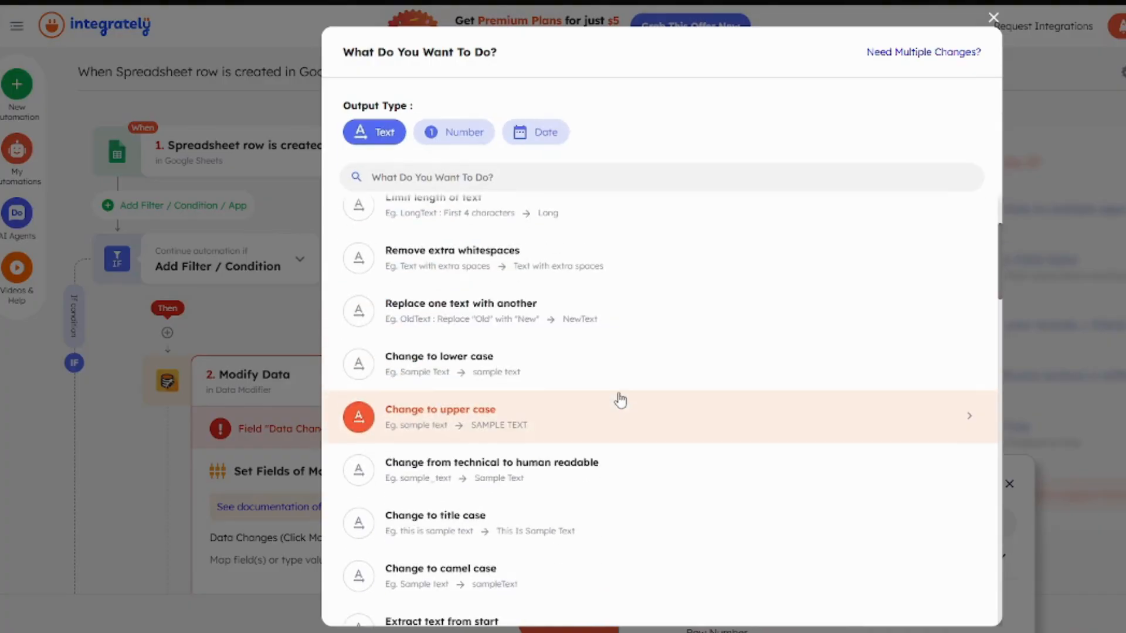
{"action": "scroll", "coordinate": [692, 463], "scroll_direction": "down", "scroll_amount": 2}
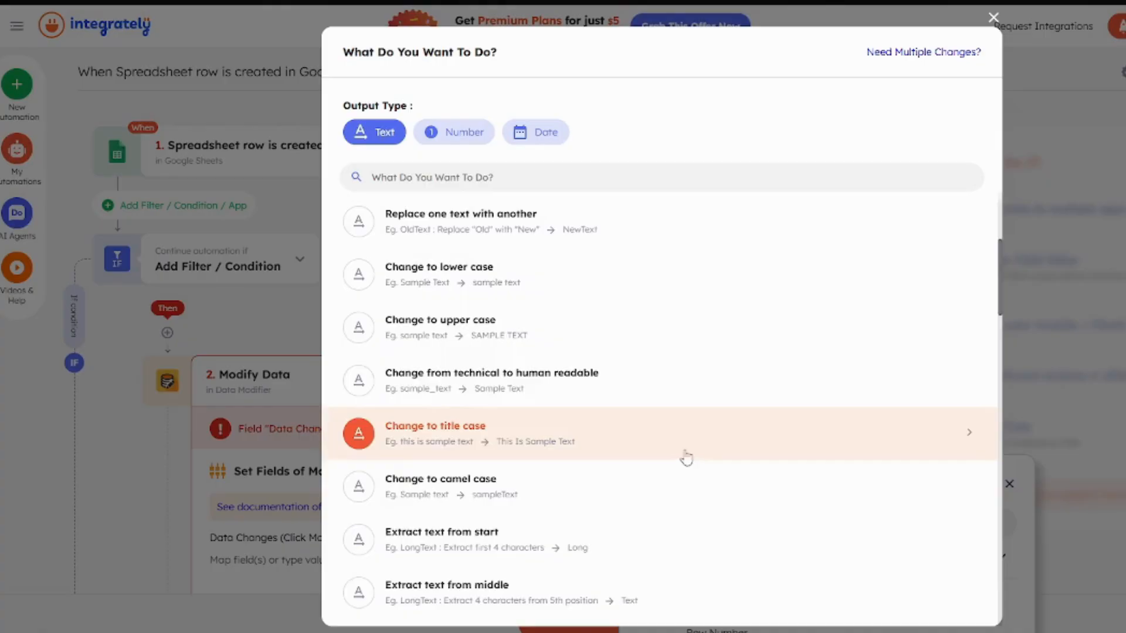
{"action": "scroll", "coordinate": [664, 451], "scroll_direction": "down", "scroll_amount": 2}
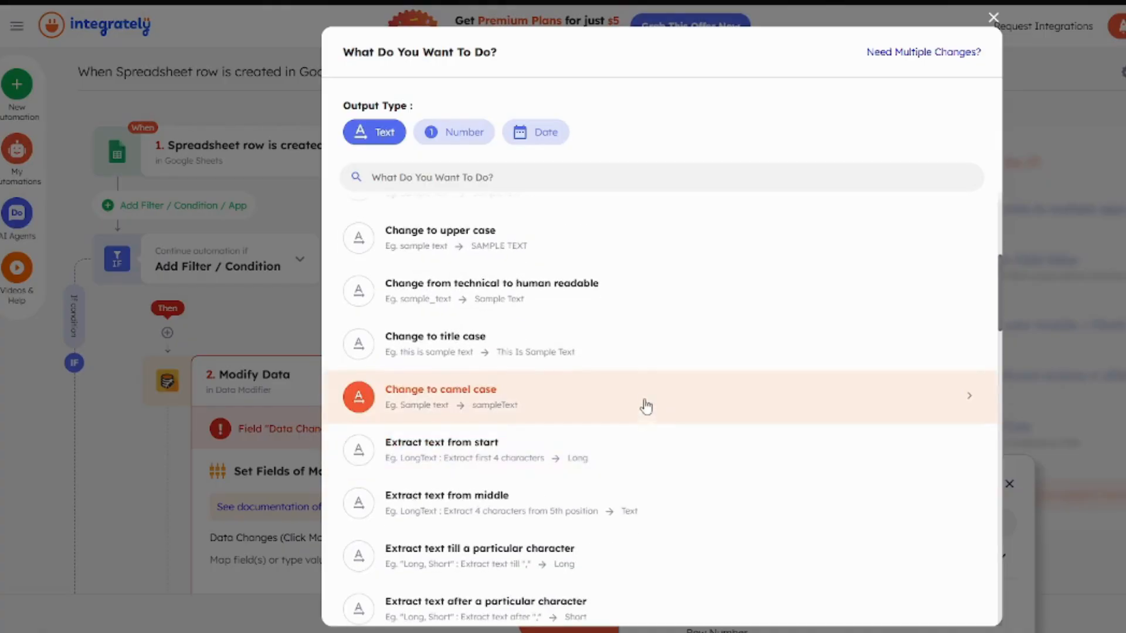
{"action": "scroll", "coordinate": [690, 442], "scroll_direction": "down", "scroll_amount": 3}
{"action": "scroll", "coordinate": [685, 443], "scroll_direction": "down", "scroll_amount": 1}
{"action": "scroll", "coordinate": [675, 401], "scroll_direction": "down", "scroll_amount": 5}
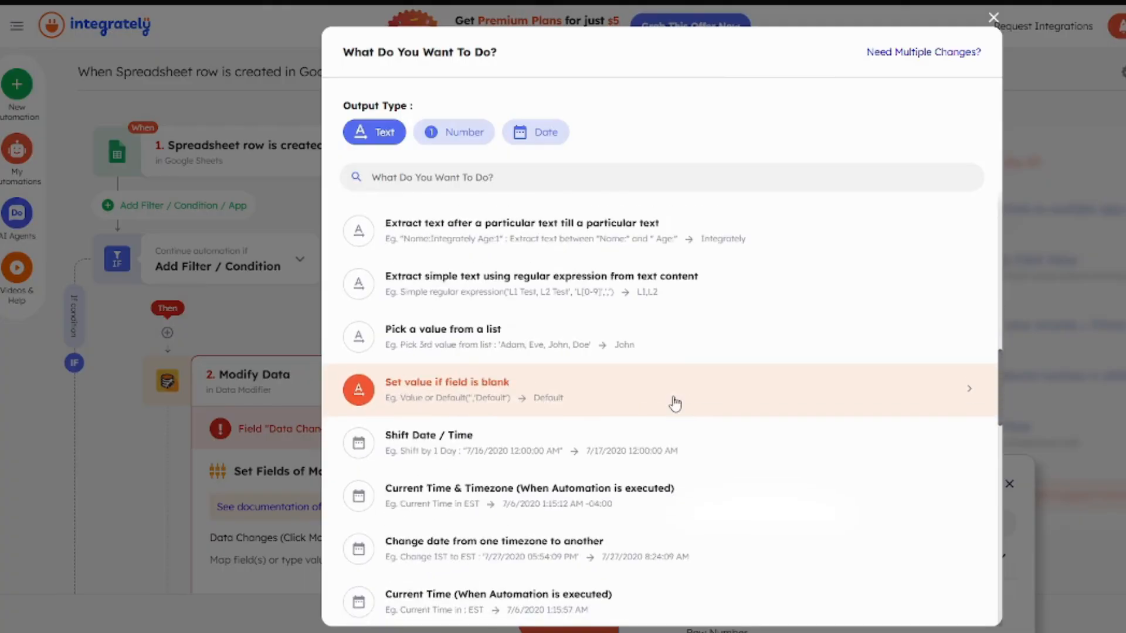
{"action": "scroll", "coordinate": [674, 405], "scroll_direction": "down", "scroll_amount": 2}
{"action": "scroll", "coordinate": [643, 368], "scroll_direction": "down", "scroll_amount": 2}
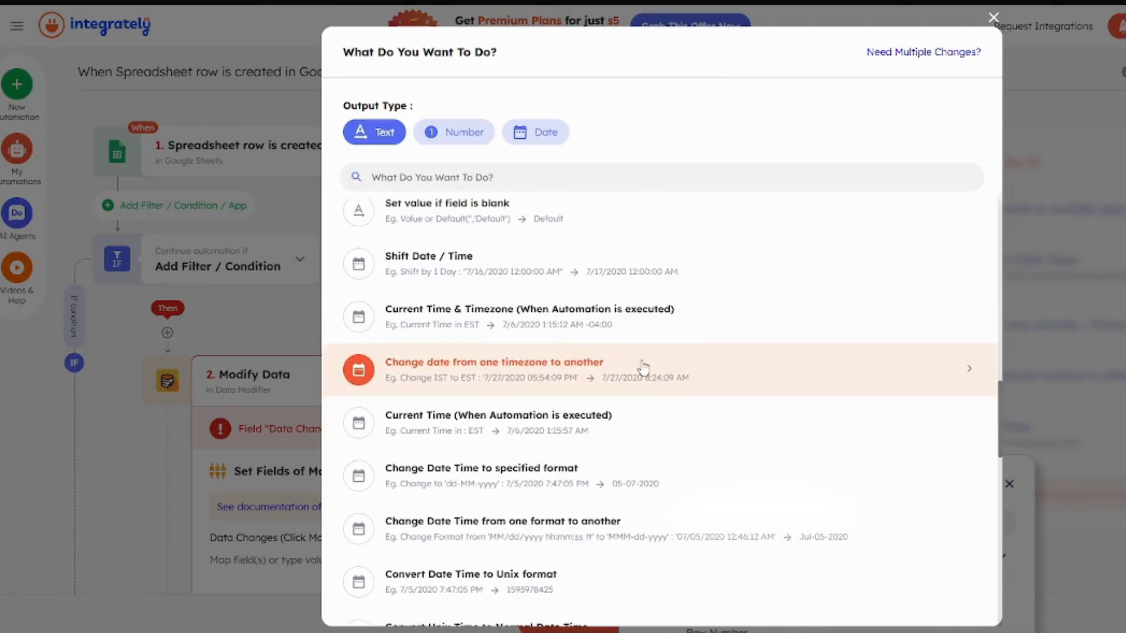
{"action": "scroll", "coordinate": [645, 399], "scroll_direction": "down", "scroll_amount": 4}
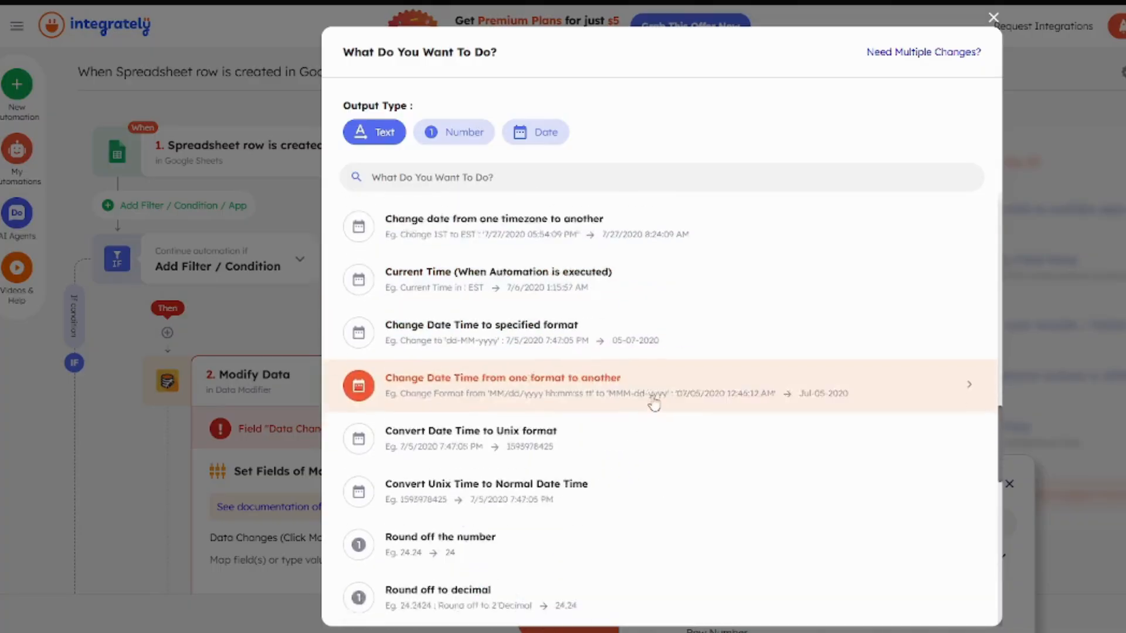
Step: Choose Round off the number under the Number output type and open its Rounding Options
{"action": "left_click", "coordinate": [463, 137]}
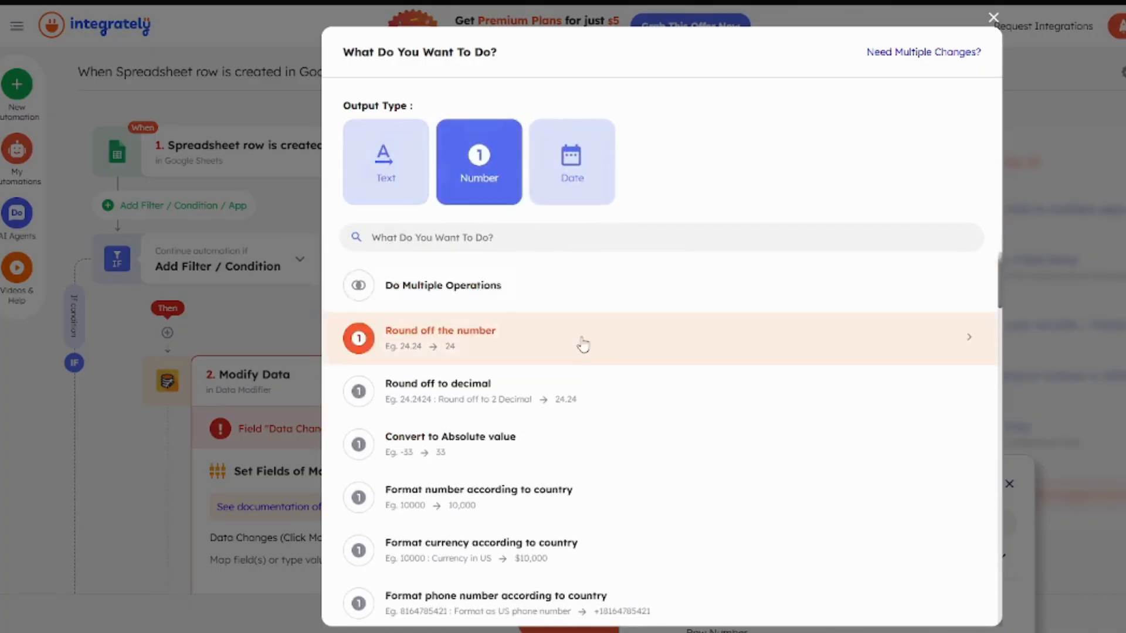
{"action": "left_click", "coordinate": [578, 348]}
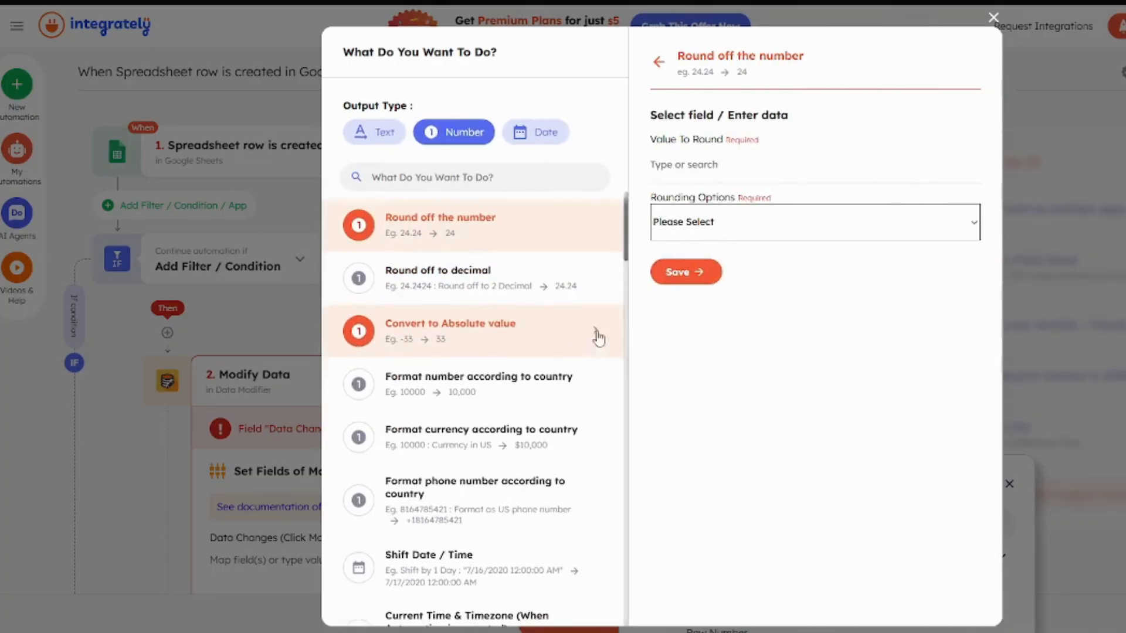
{"action": "left_click", "coordinate": [795, 227]}
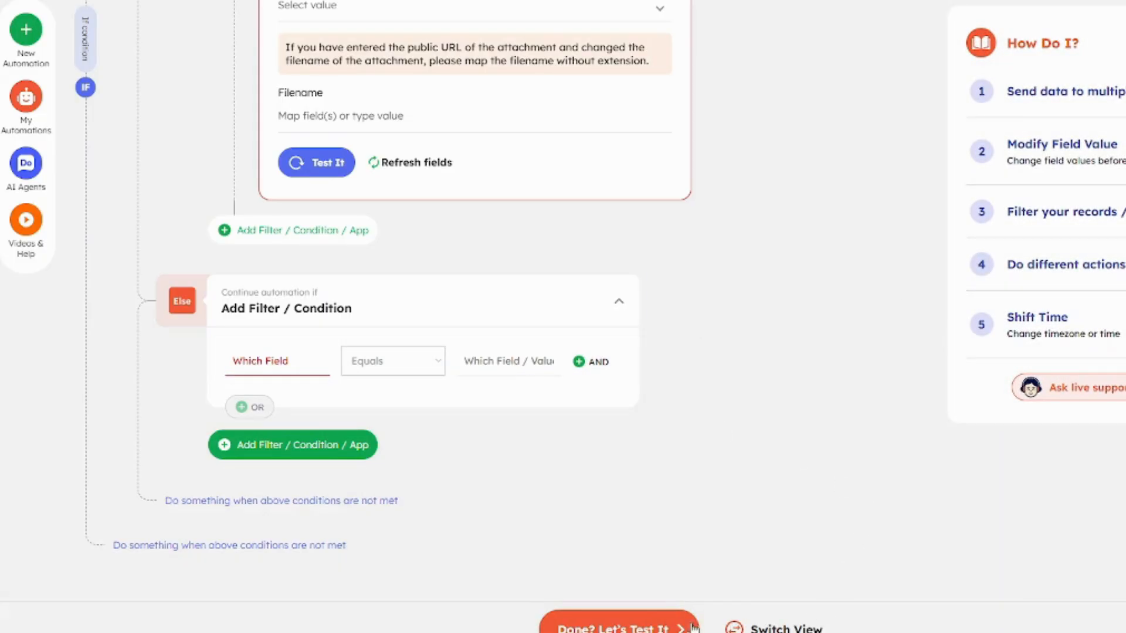
Step: Open the final test overview of the automation and look through which steps still need testing or fixing
{"action": "left_click", "coordinate": [666, 629]}
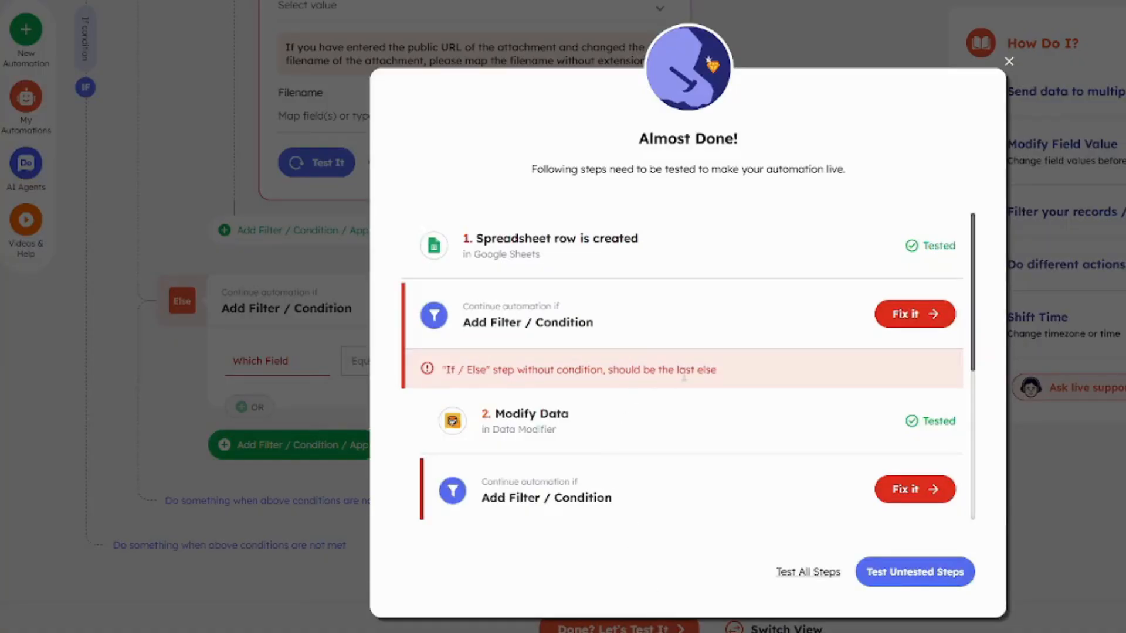
{"action": "scroll", "coordinate": [692, 428], "scroll_direction": "down", "scroll_amount": 5}
{"action": "scroll", "coordinate": [686, 410], "scroll_direction": "up", "scroll_amount": 3}
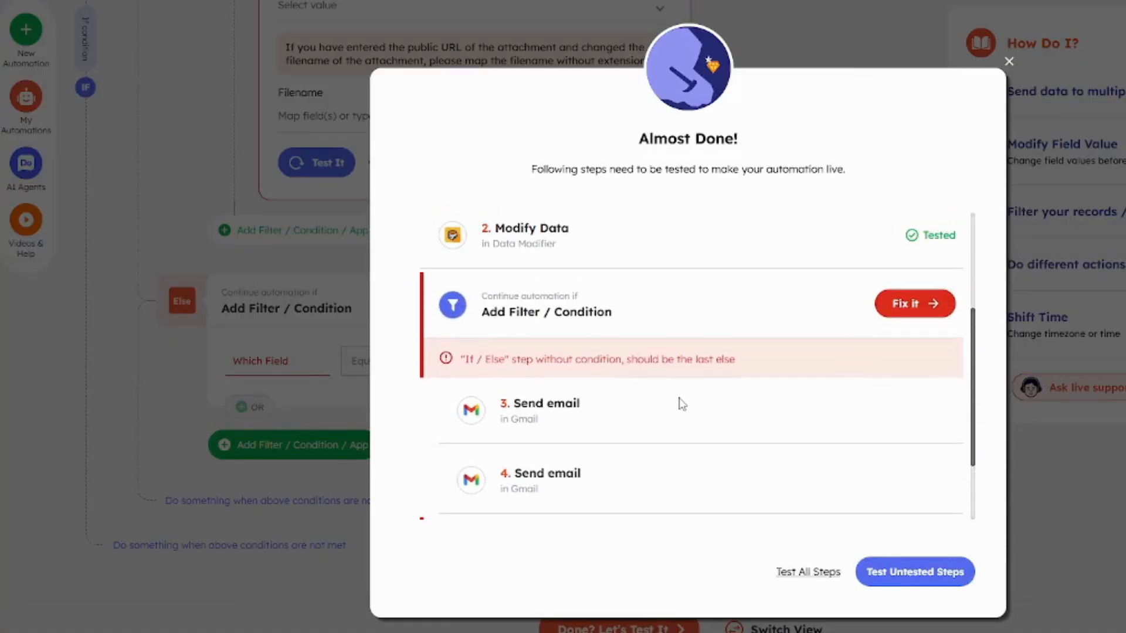
{"action": "scroll", "coordinate": [681, 405], "scroll_direction": "down", "scroll_amount": 2}
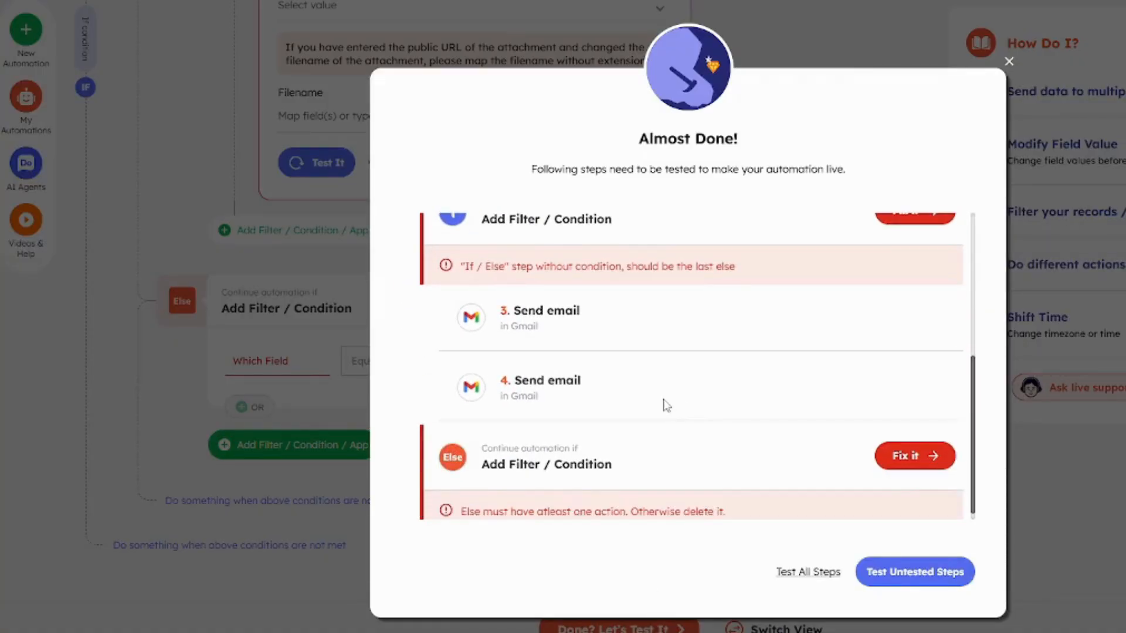
{"action": "scroll", "coordinate": [667, 405], "scroll_direction": "down", "scroll_amount": 3}
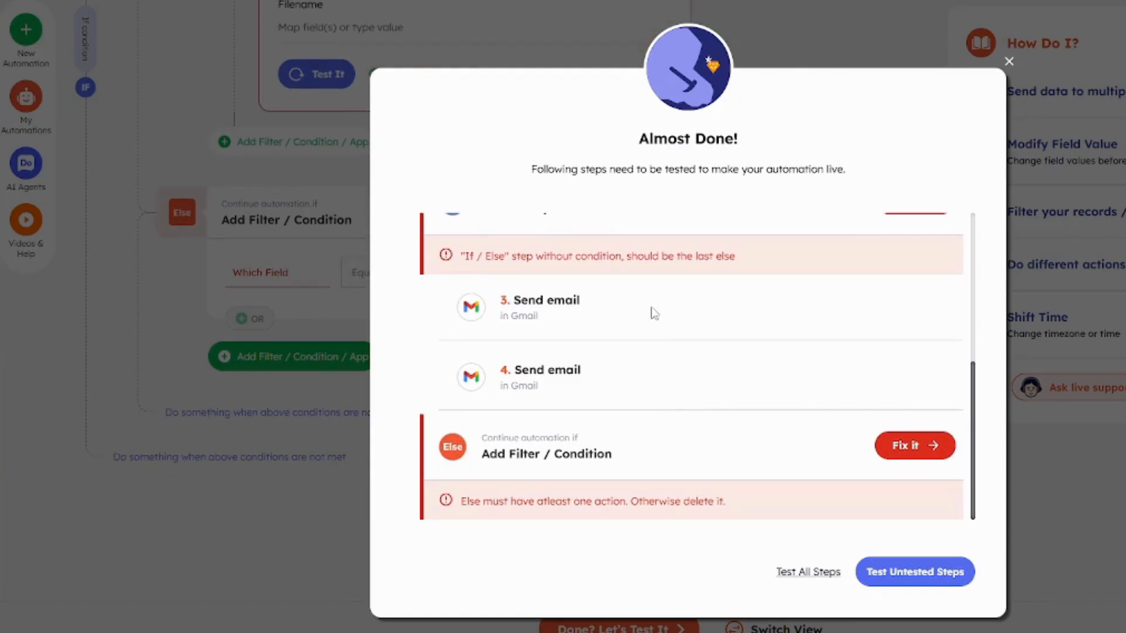
Step: Go to the faulty Else branch from the test overview and delete its Filter / Condition
{"action": "left_click", "coordinate": [908, 453]}
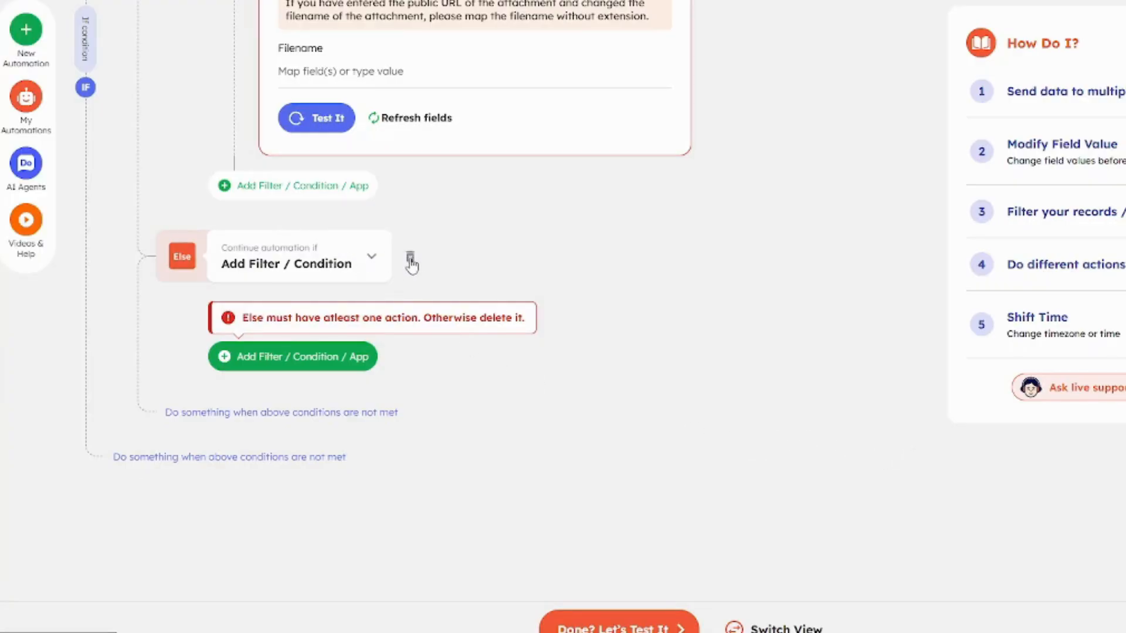
{"action": "left_click", "coordinate": [410, 260]}
{"action": "left_click", "coordinate": [686, 418]}
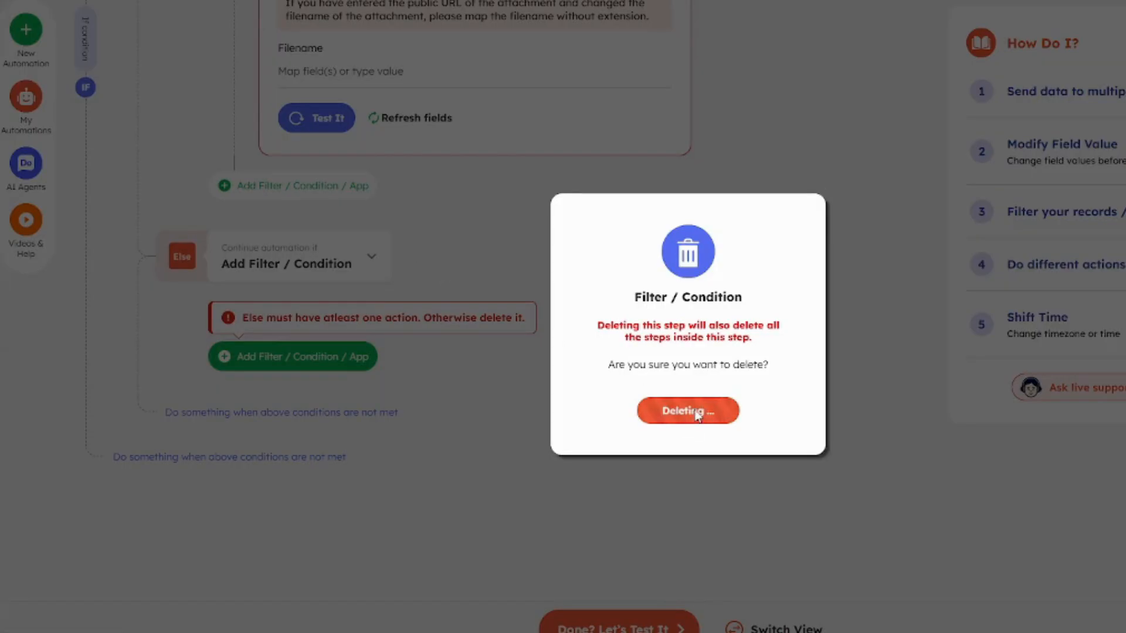
Step: Delete the second Send Email in Gmail step, number 4, from the automation
{"action": "scroll", "coordinate": [516, 367], "scroll_direction": "up", "scroll_amount": 15}
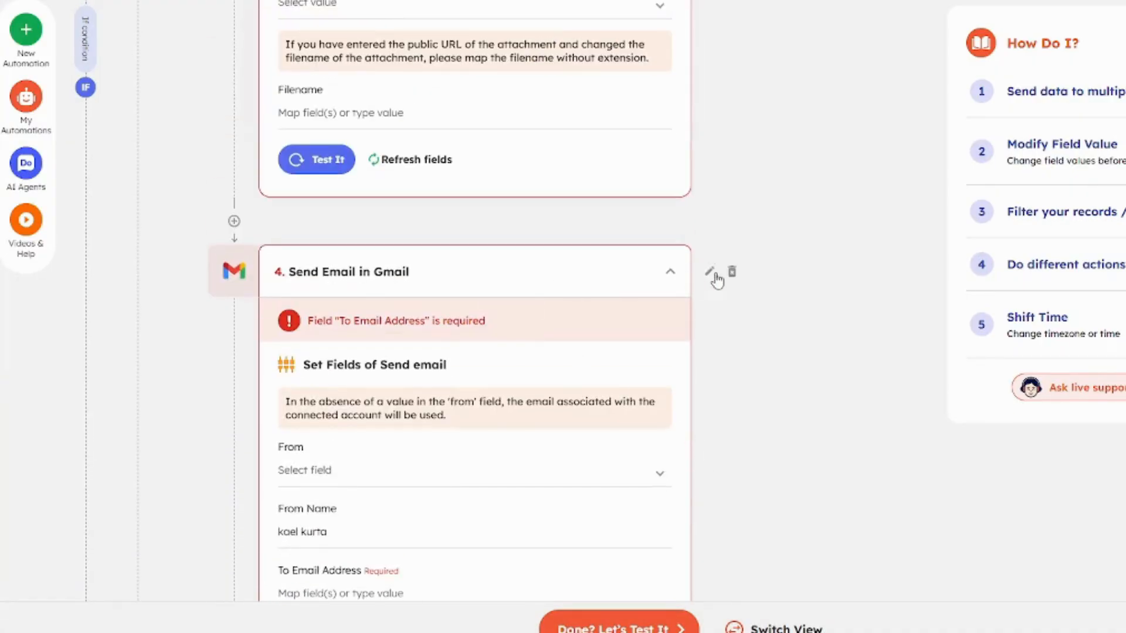
{"action": "left_click", "coordinate": [731, 274]}
{"action": "left_click", "coordinate": [679, 390]}
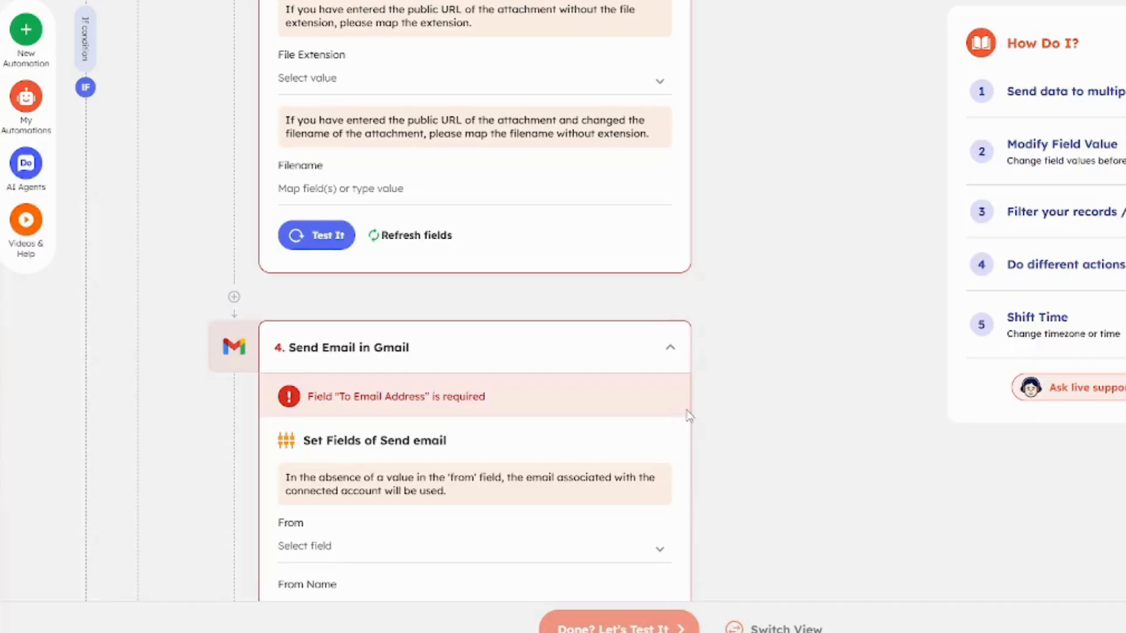
Step: Test all untested steps of the automation and close the results overview
{"action": "scroll", "coordinate": [708, 347], "scroll_direction": "up", "scroll_amount": 15}
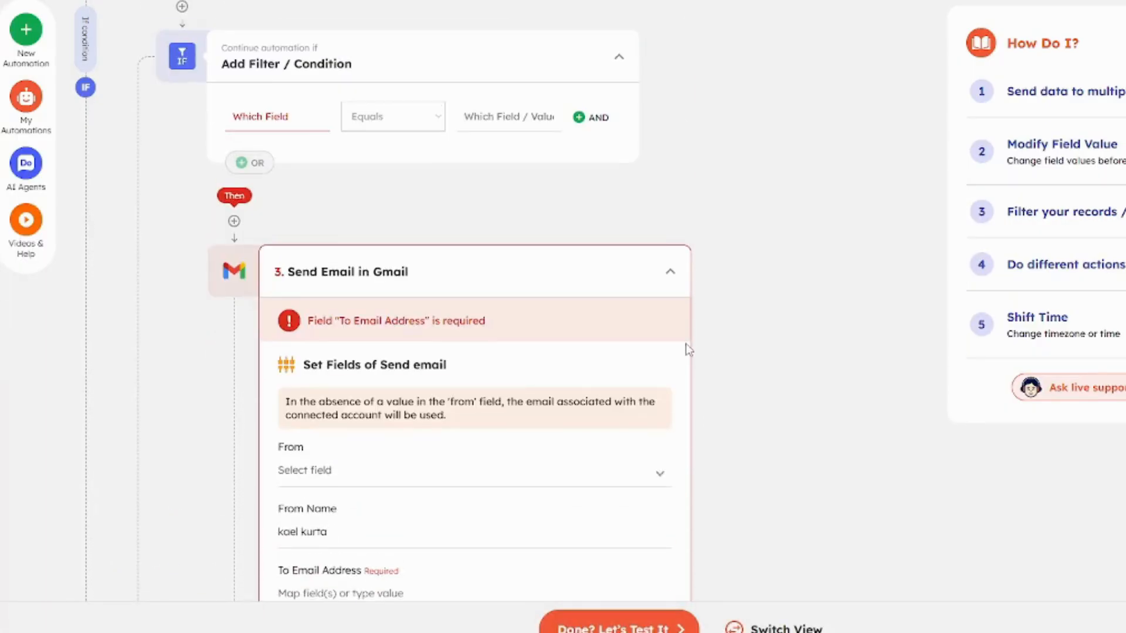
{"action": "scroll", "coordinate": [689, 349], "scroll_direction": "up", "scroll_amount": 7}
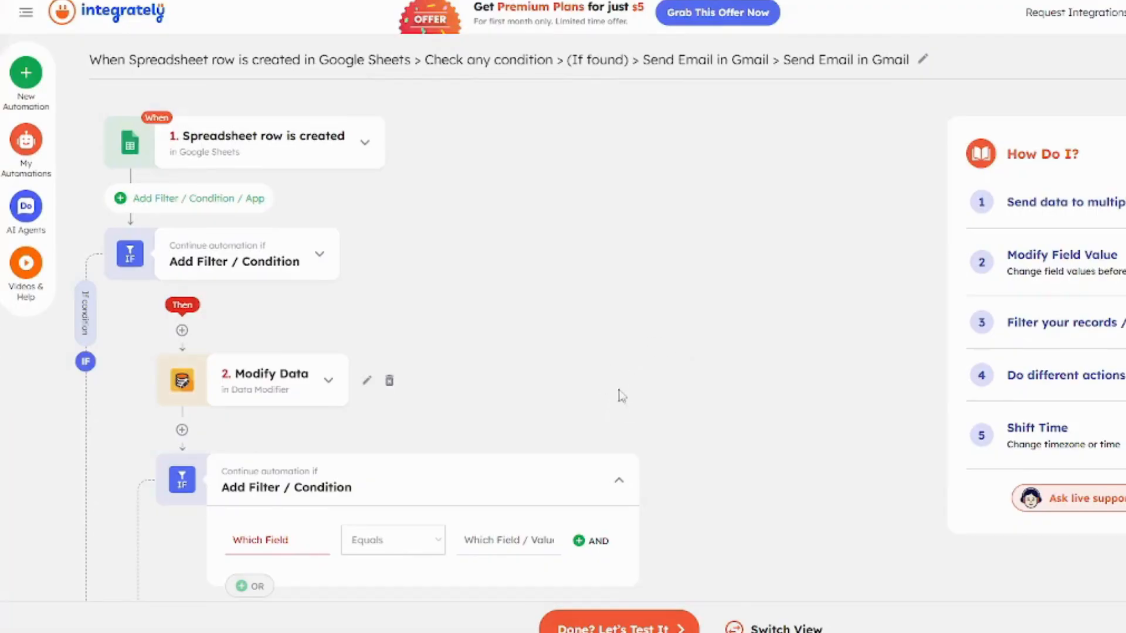
{"action": "left_click", "coordinate": [660, 626]}
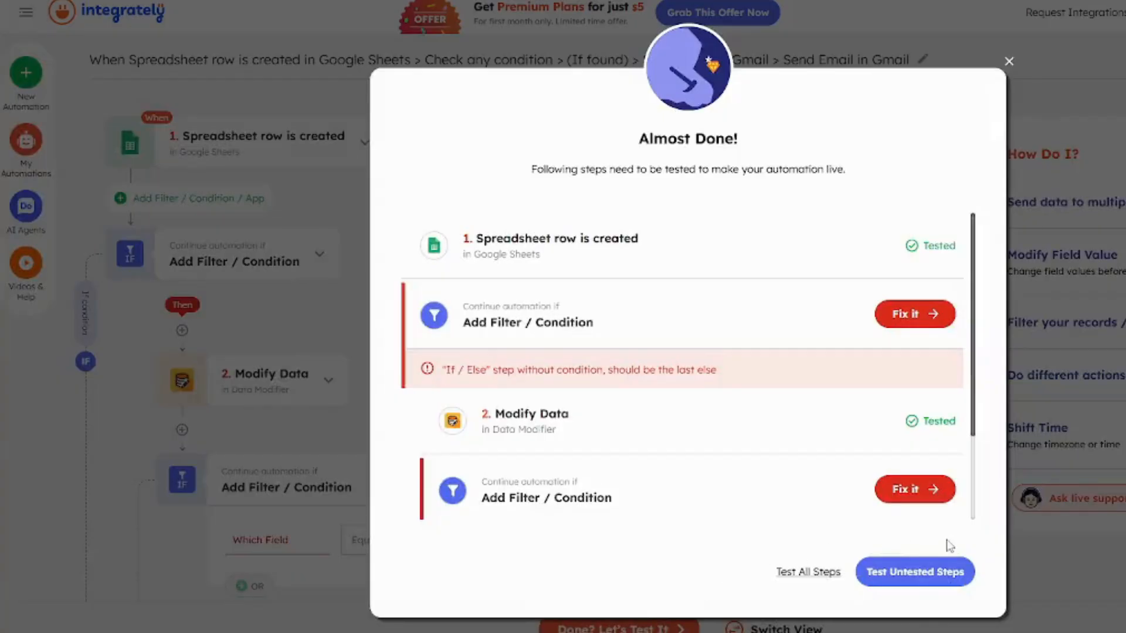
{"action": "left_click", "coordinate": [888, 580]}
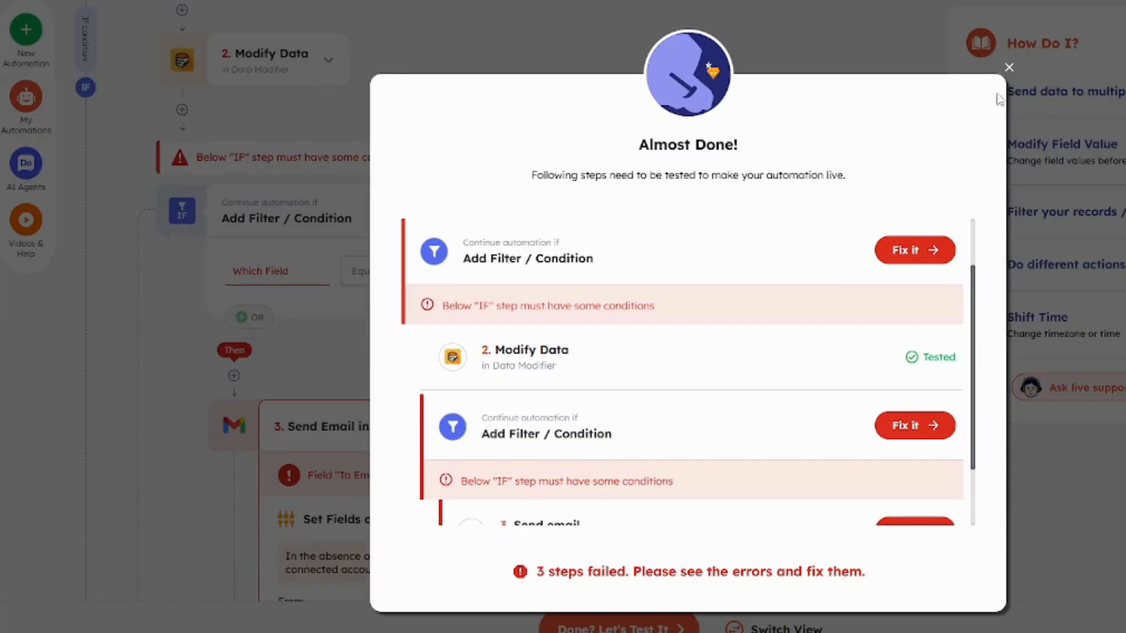
{"action": "left_click", "coordinate": [1009, 68]}
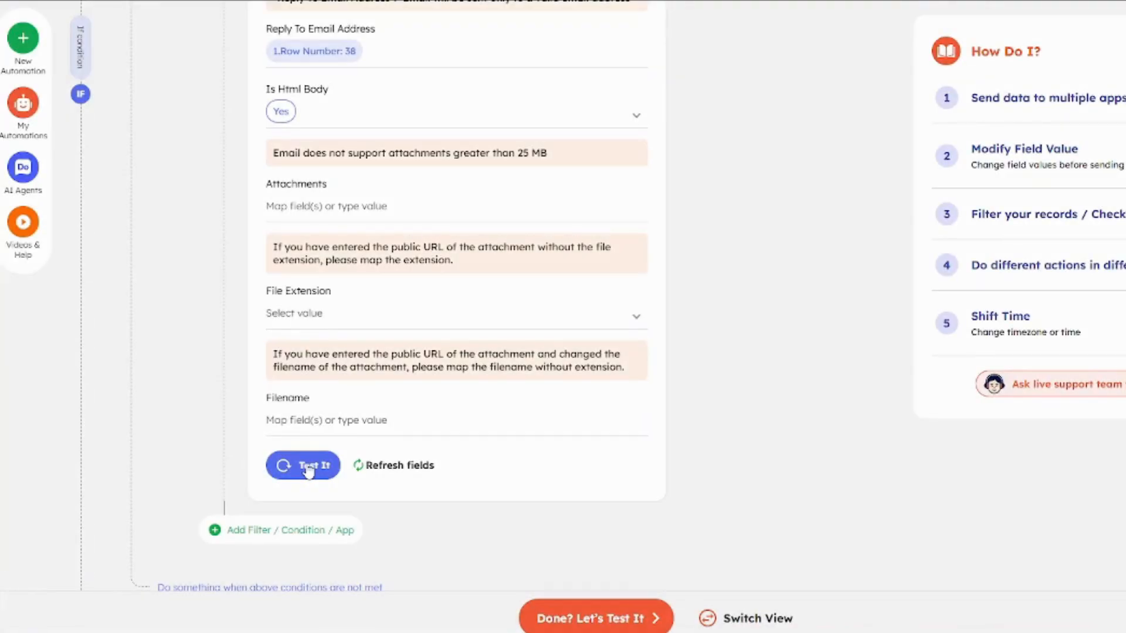
Step: Test the remaining Send Email in Gmail step and look back over the automation up to its trigger
{"action": "left_click", "coordinate": [307, 467]}
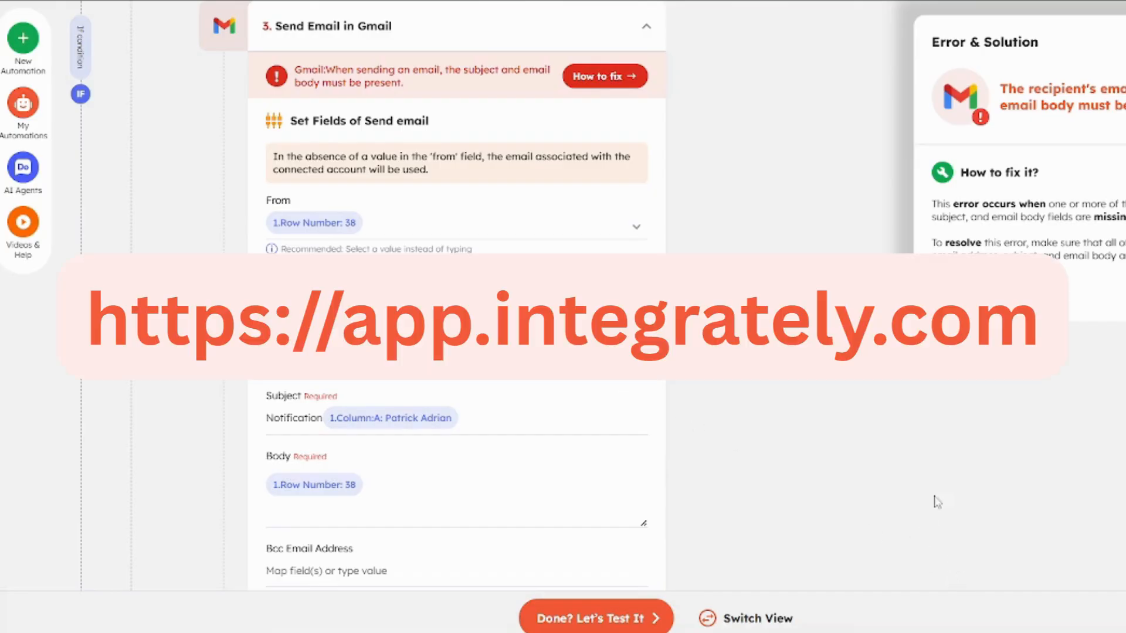
{"action": "scroll", "coordinate": [938, 505], "scroll_direction": "up", "scroll_amount": 4}
{"action": "scroll", "coordinate": [945, 470], "scroll_direction": "up", "scroll_amount": 7}
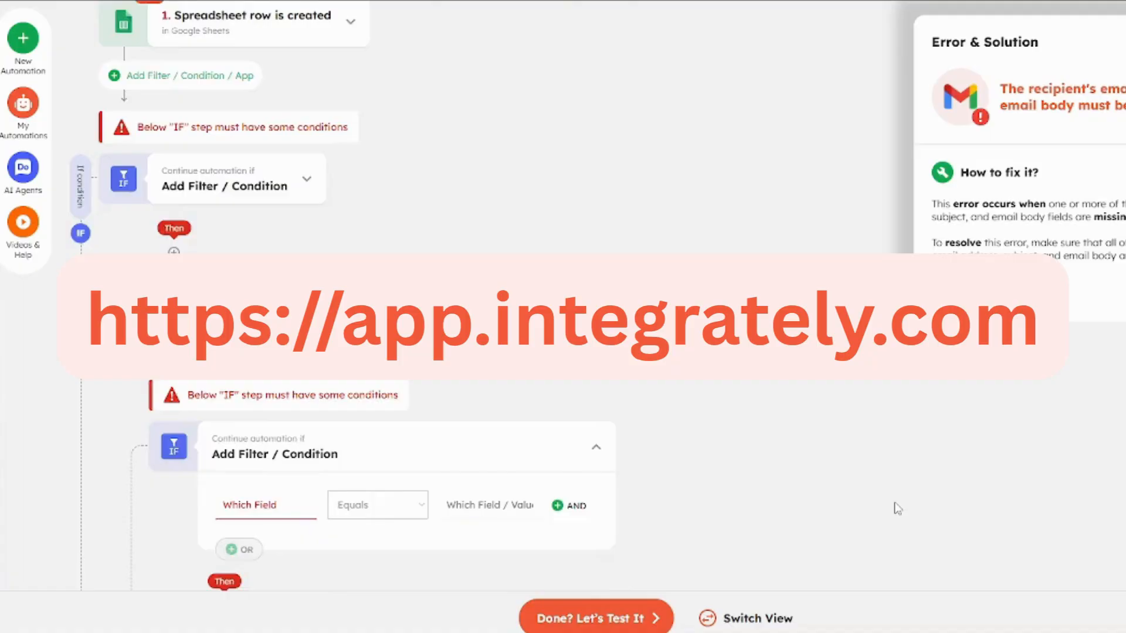
{"action": "scroll", "coordinate": [898, 508], "scroll_direction": "up", "scroll_amount": 1}
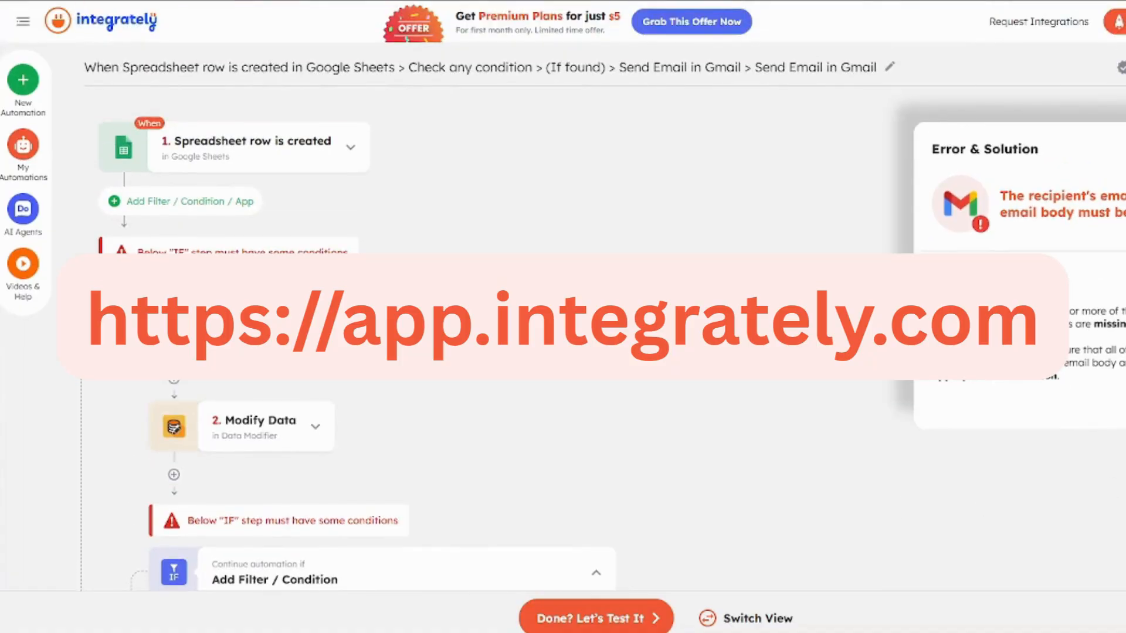